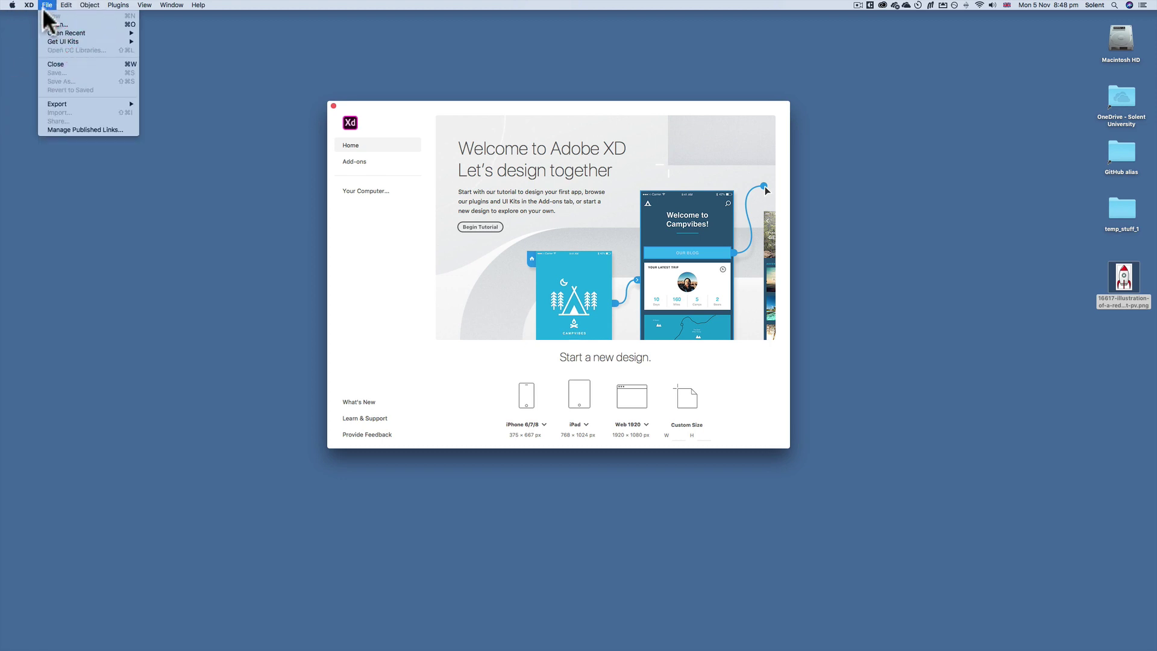
Step: Check the installed Adobe XD version in the program information and close it
click(31, 15)
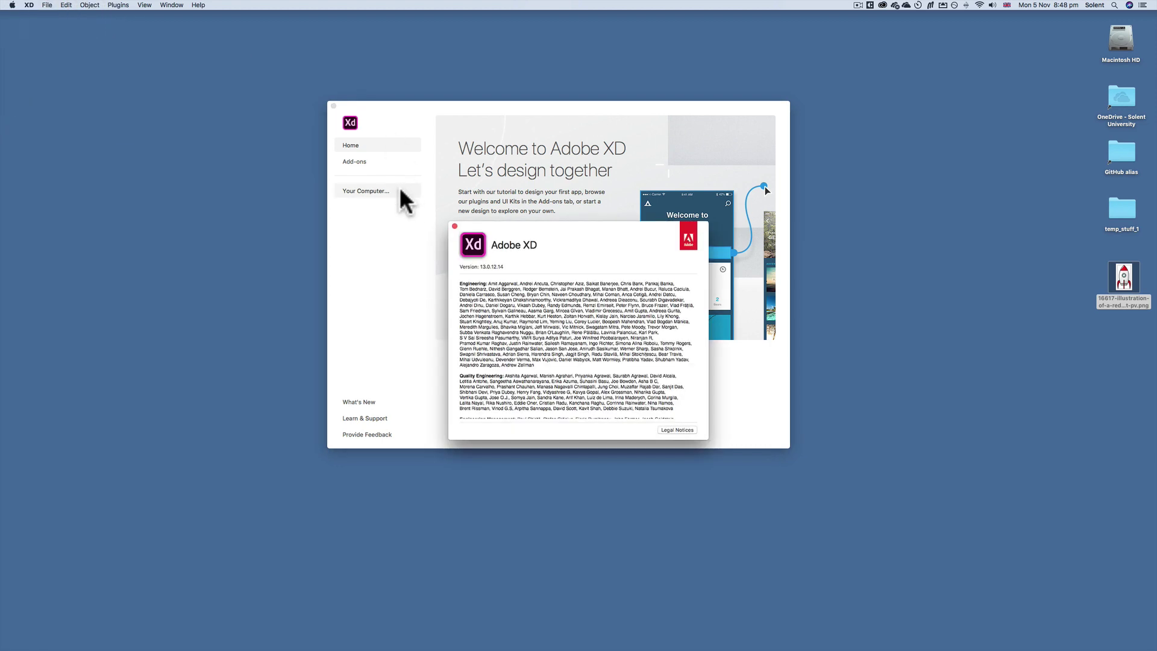
click(455, 226)
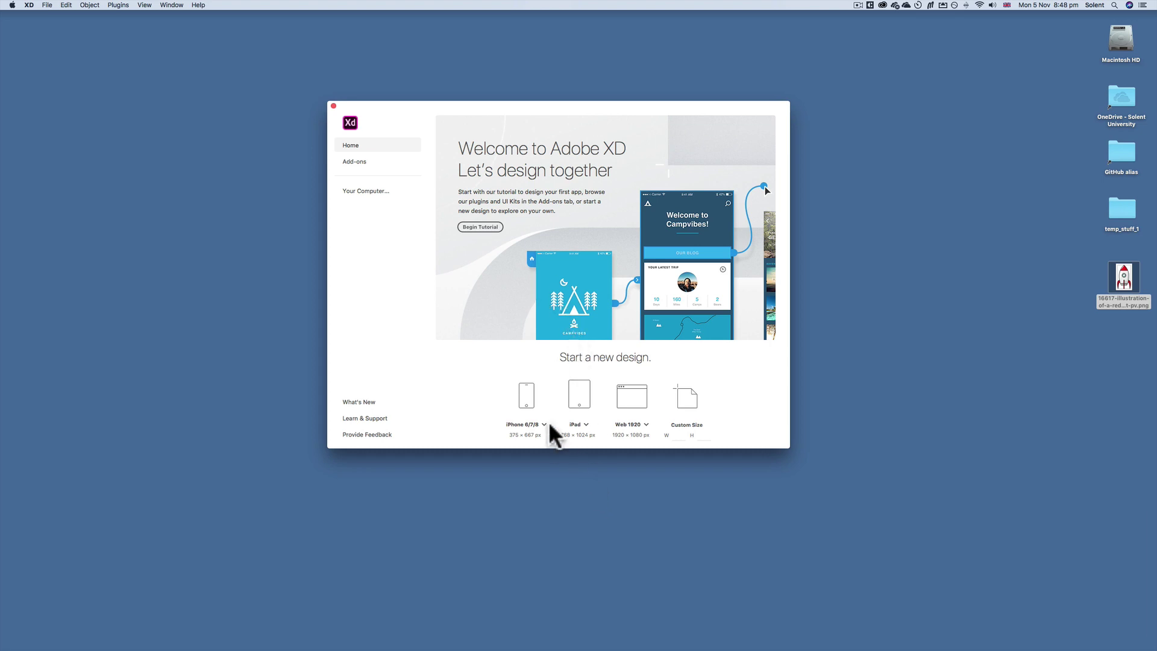
Step: Create a new iPhone 6/7/8 design and show its window full screen
click(531, 395)
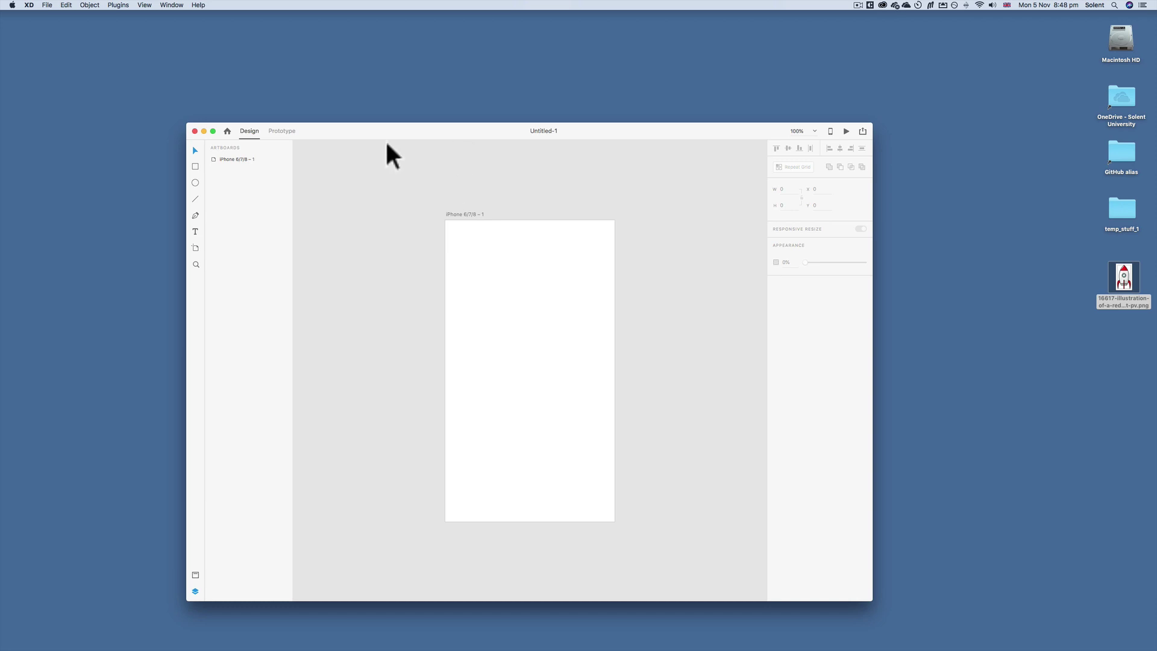
click(213, 130)
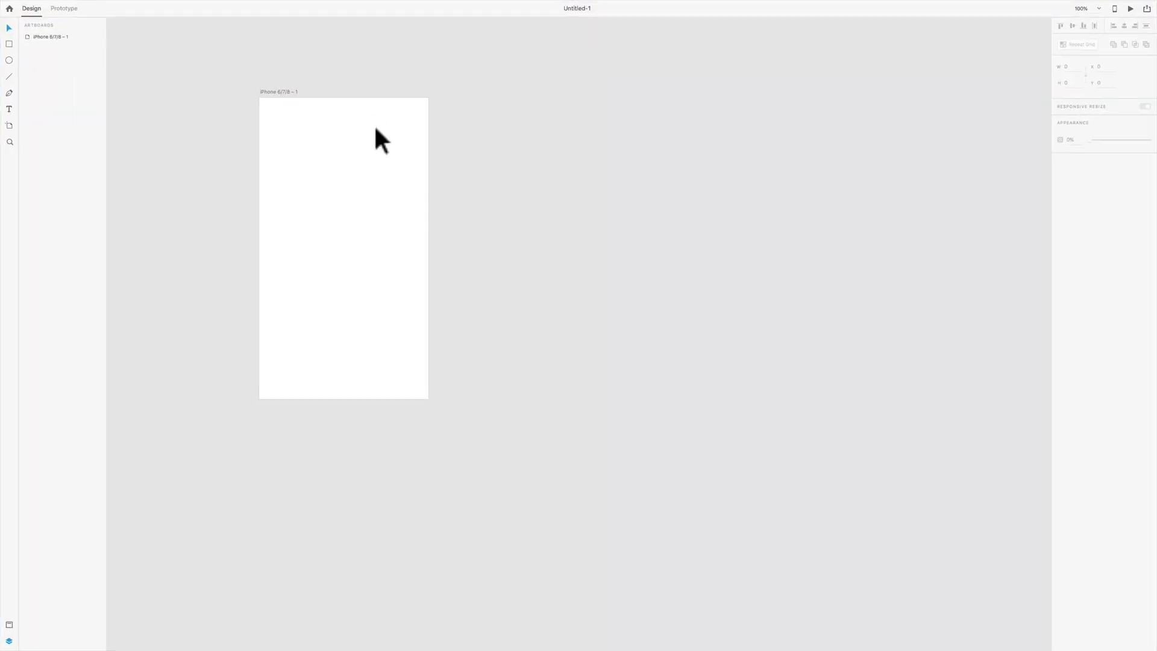
Step: Rename the iPhone artboard to "one"
click(284, 91)
double_click(283, 92)
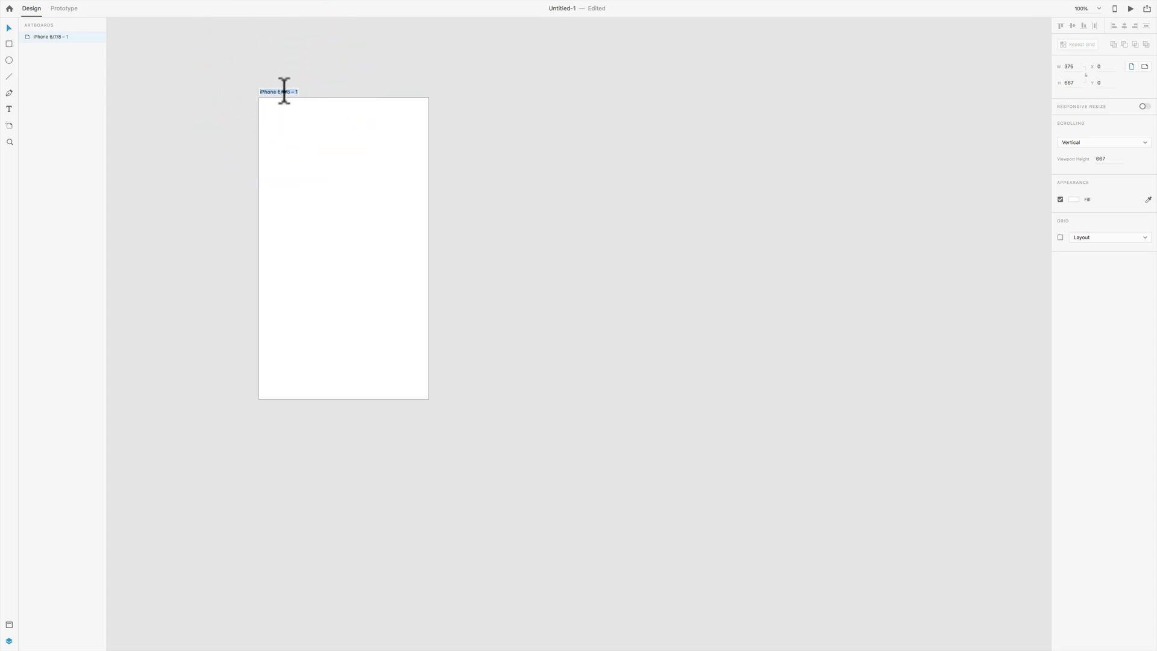
text(onw)
key(BackSpace)
click(291, 79)
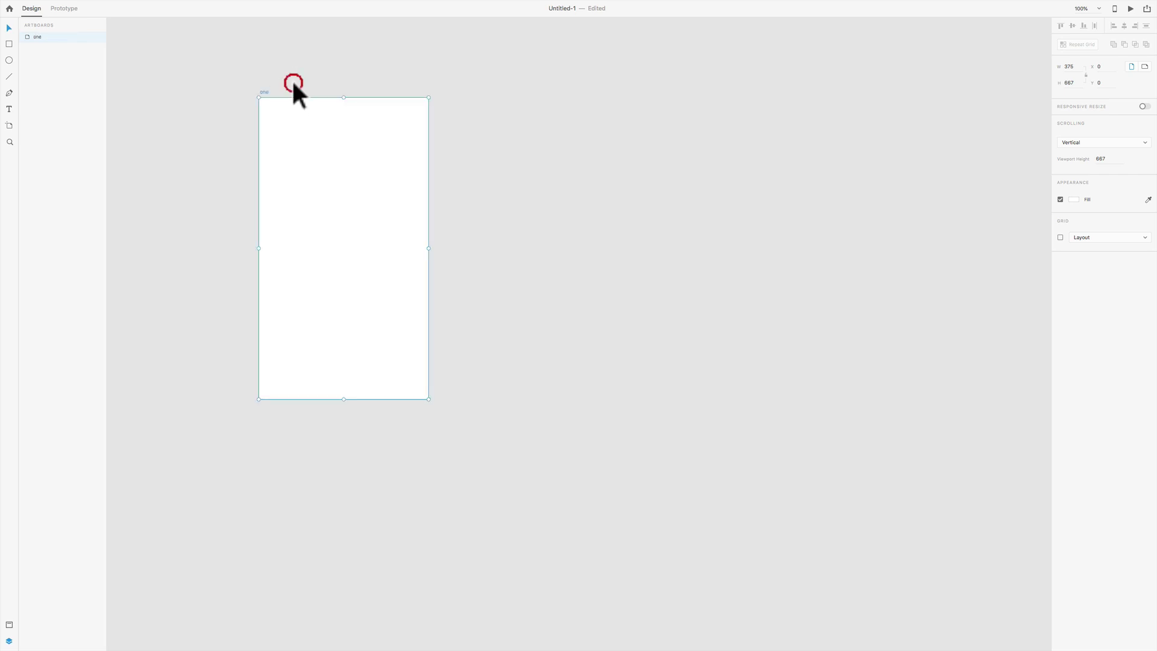
Step: Draw a horizontally centred rectangle about 274 × 60 px near the artboard's lower edge, with a corner radius of 30
click(9, 45)
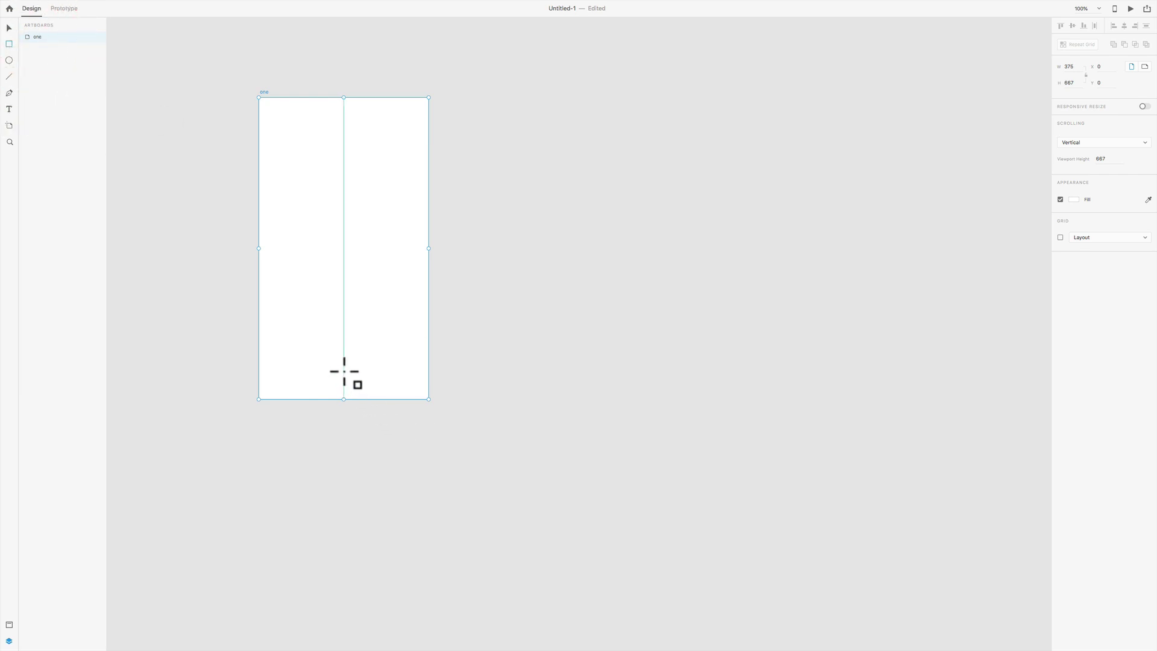
mouse_move(344, 372)
mouse_down()
mouse_move(408, 355)
mouse_move(388, 360)
mouse_up()
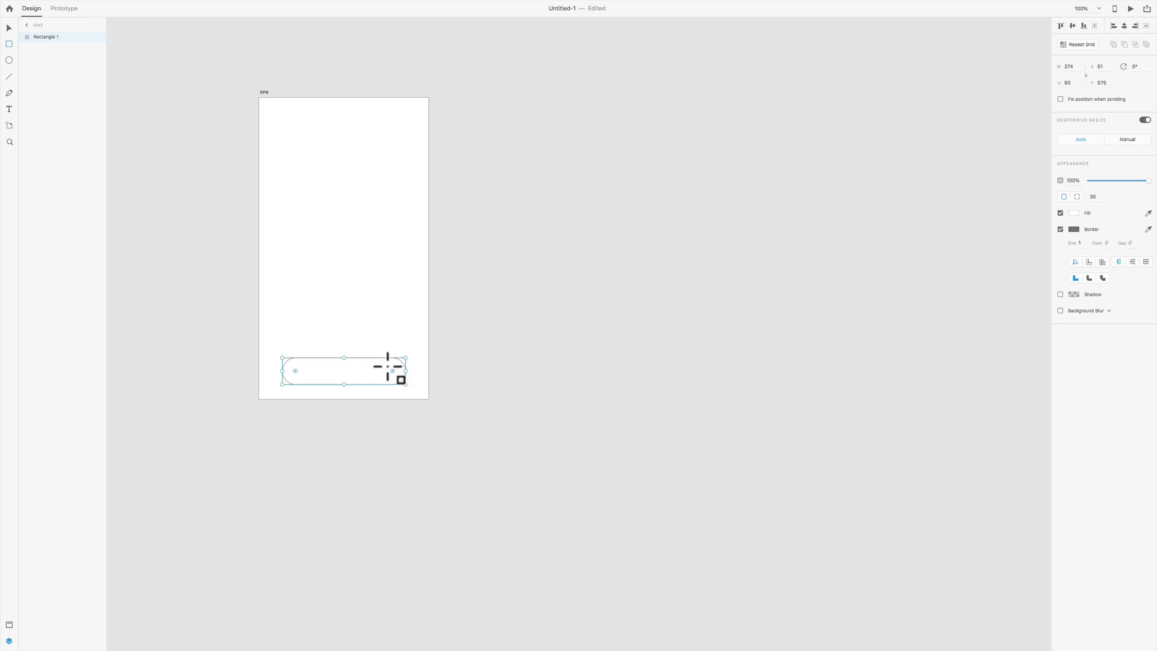
Step: Fill the rounded rectangle with bright green
click(1075, 214)
click(1045, 211)
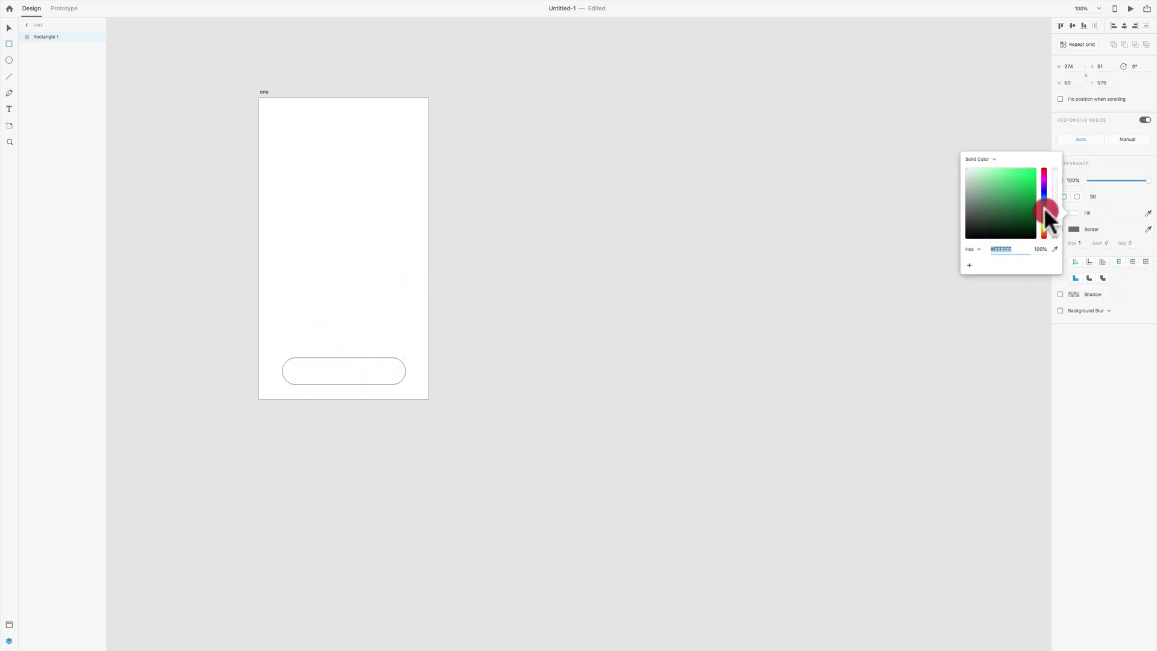
click(1035, 169)
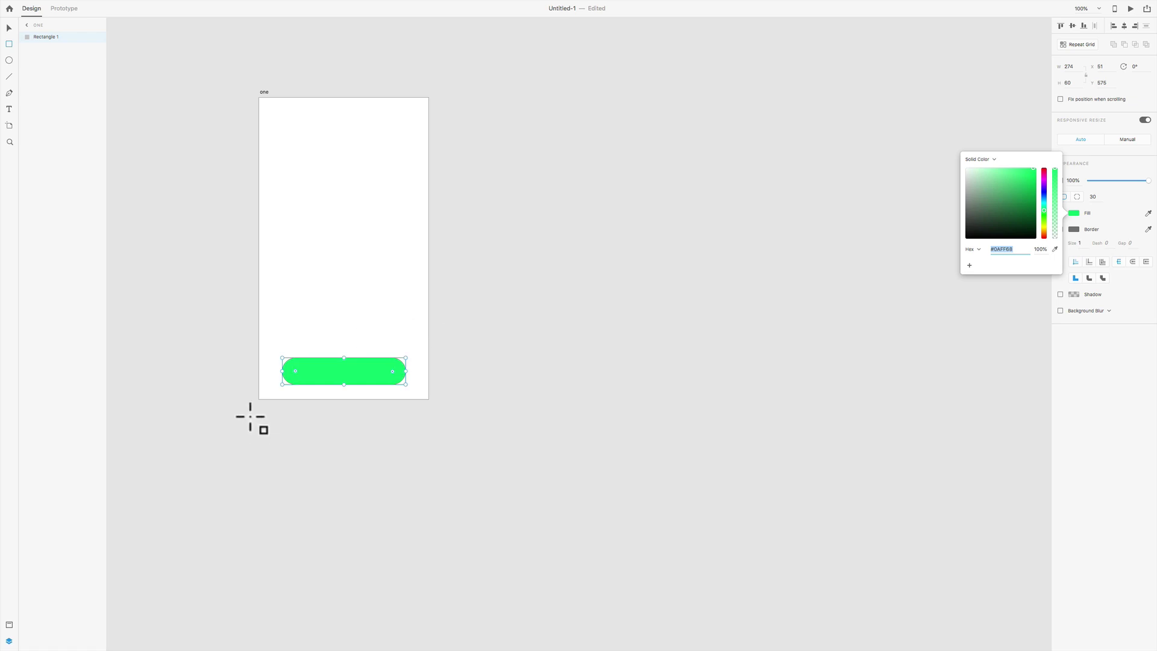
Step: Add the text "Launch" on the artboard above the rounded rectangle
click(9, 28)
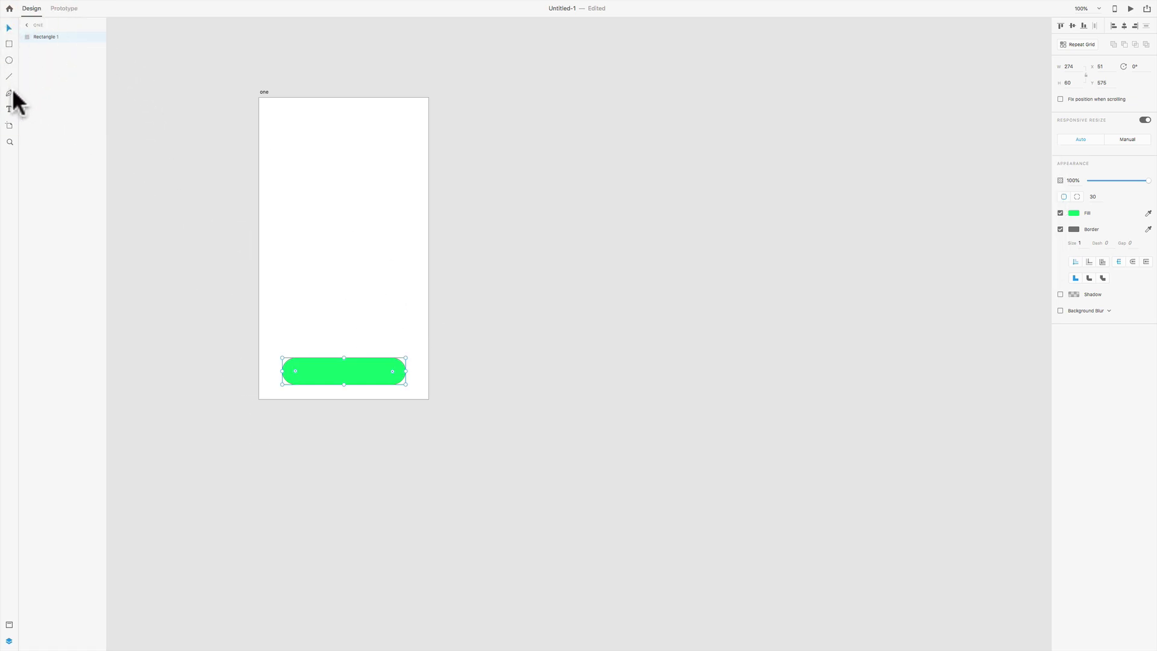
click(9, 109)
click(337, 302)
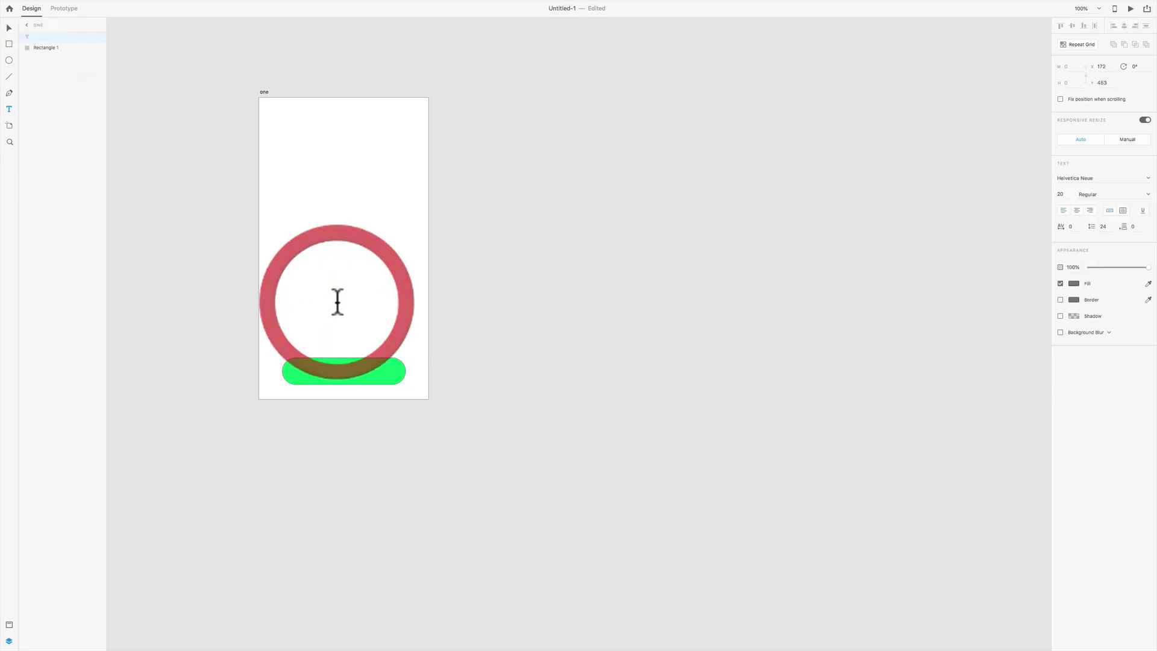
text(L)
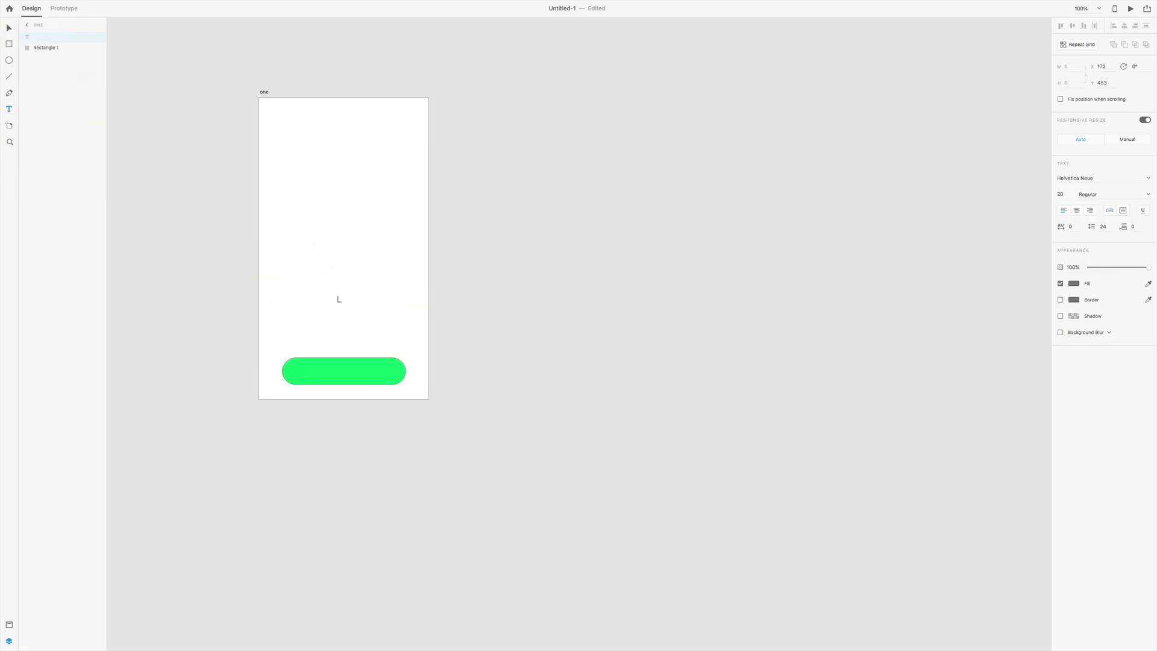
text(aunch)
Step: Centre the Launch text on the rounded rectangle and enlarge it to font size 34
click(9, 29)
drag(359, 298, 348, 368)
right_click(344, 378)
click(344, 378)
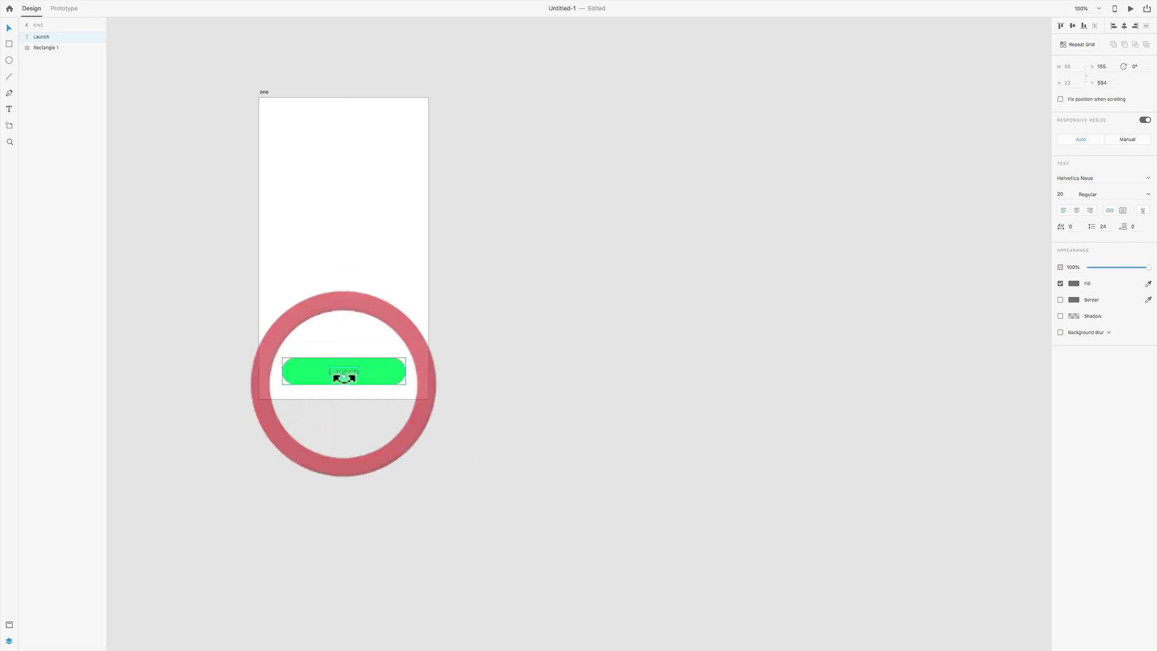
drag(344, 378, 345, 371)
click(345, 376)
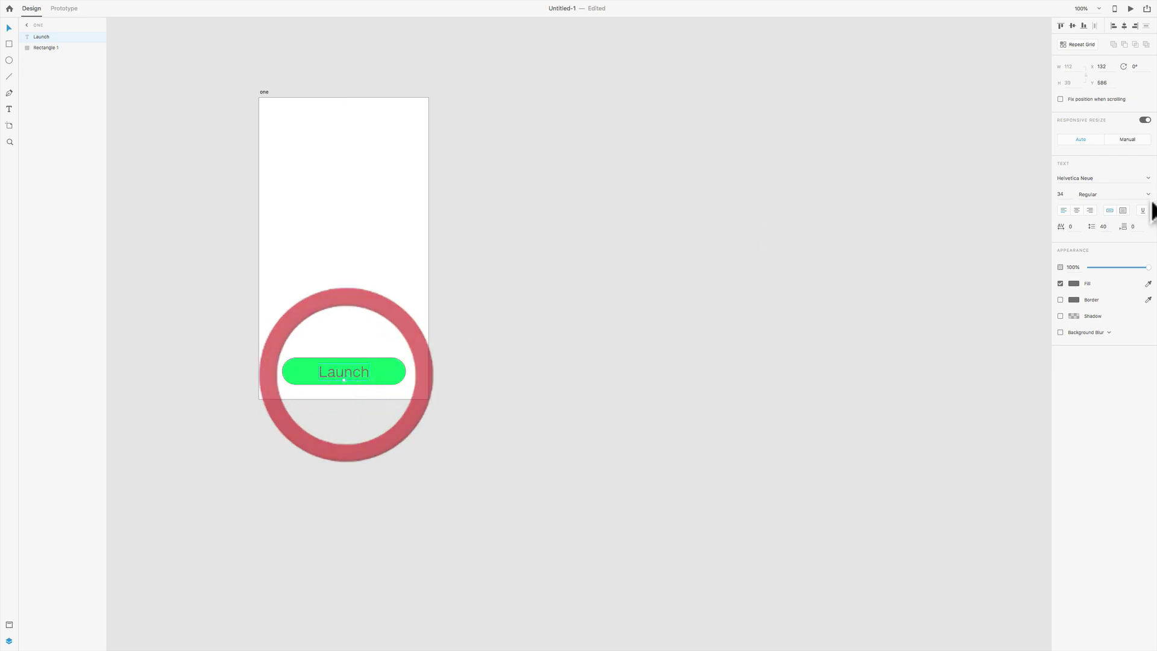
Step: Change the fill colour of the Launch text to near-white
click(1076, 283)
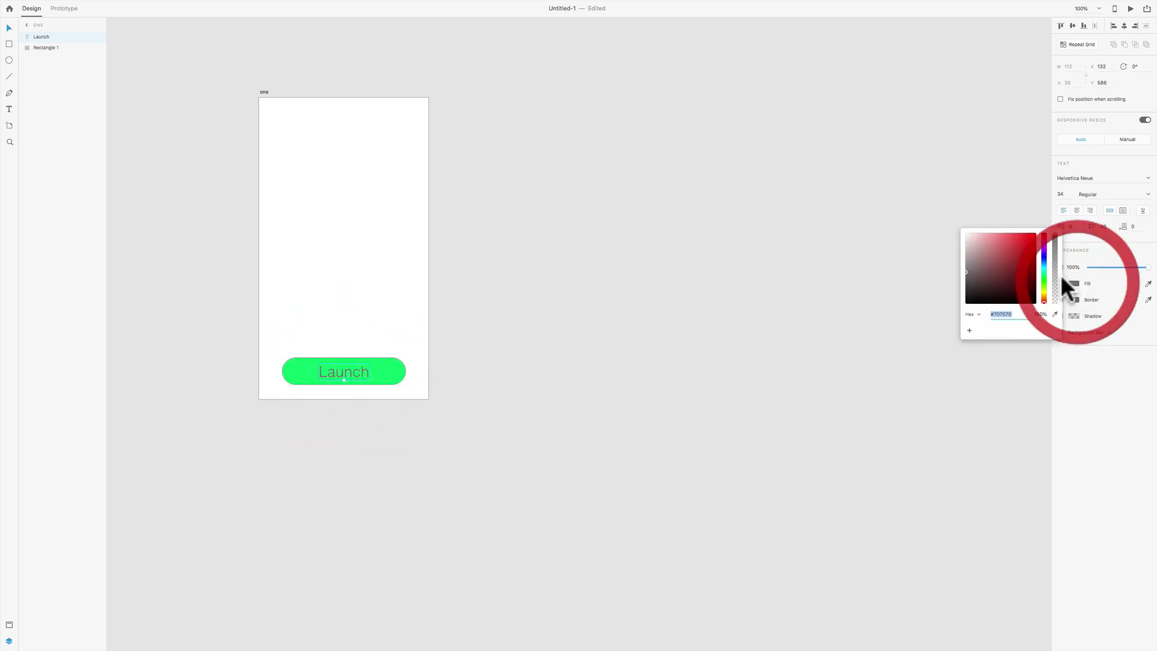
click(967, 232)
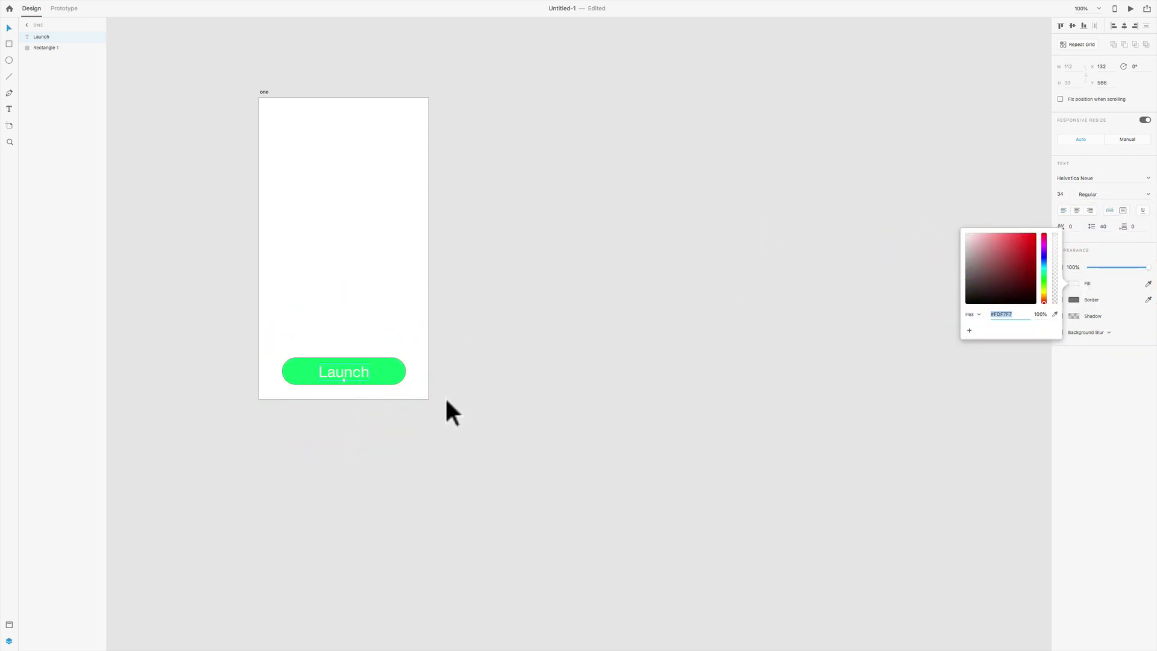
drag(361, 370, 350, 368)
Step: Fill the rounded rectangle behind the Launch text with near-black
click(389, 373)
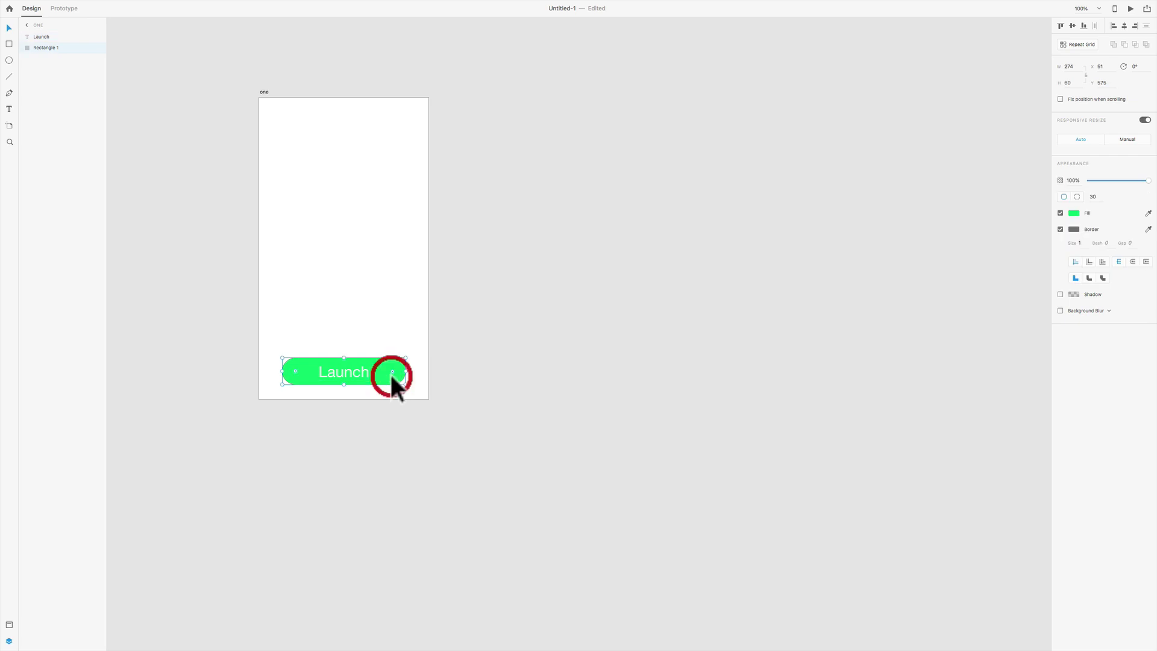
click(1075, 213)
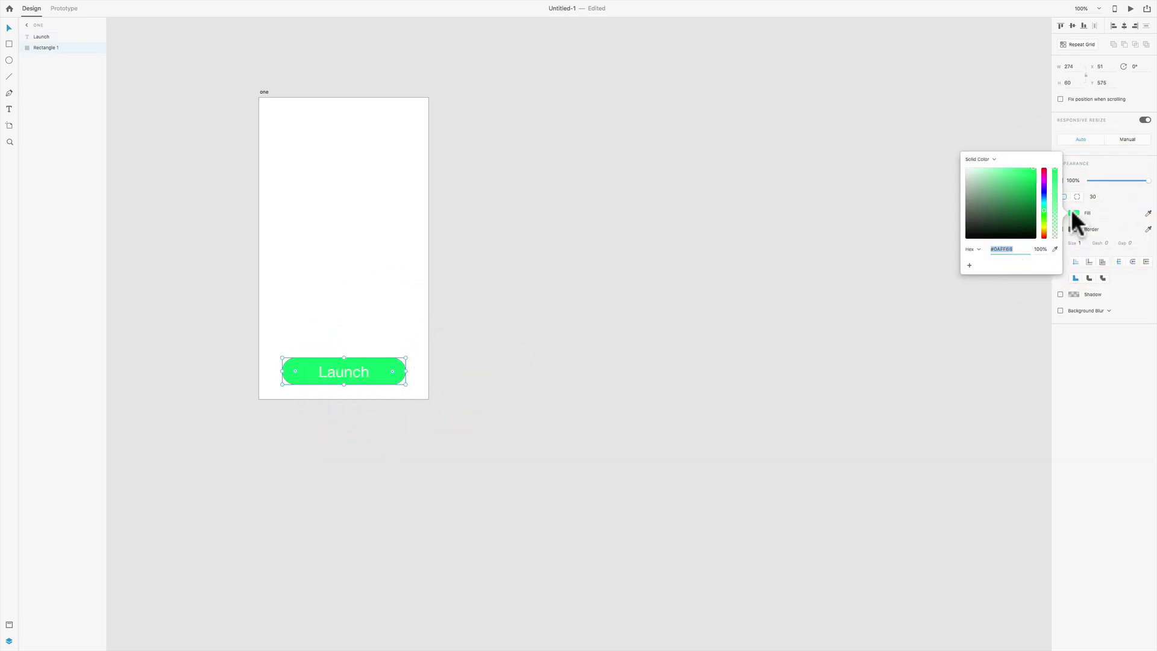
click(1032, 233)
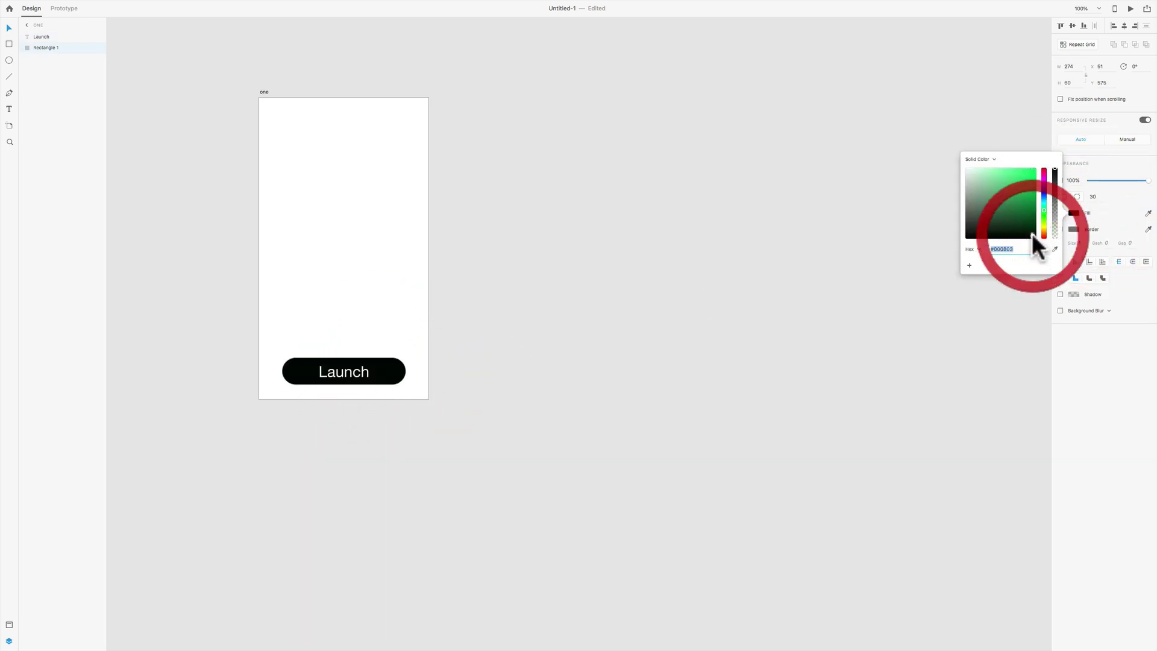
click(465, 458)
click(352, 374)
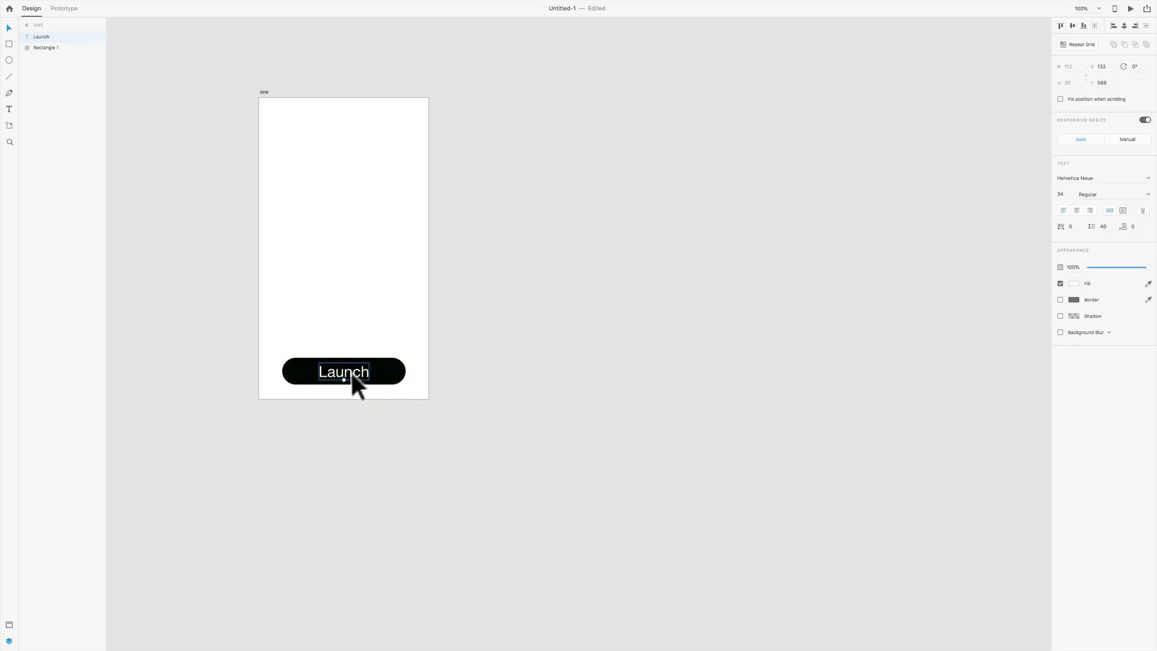
click(722, 147)
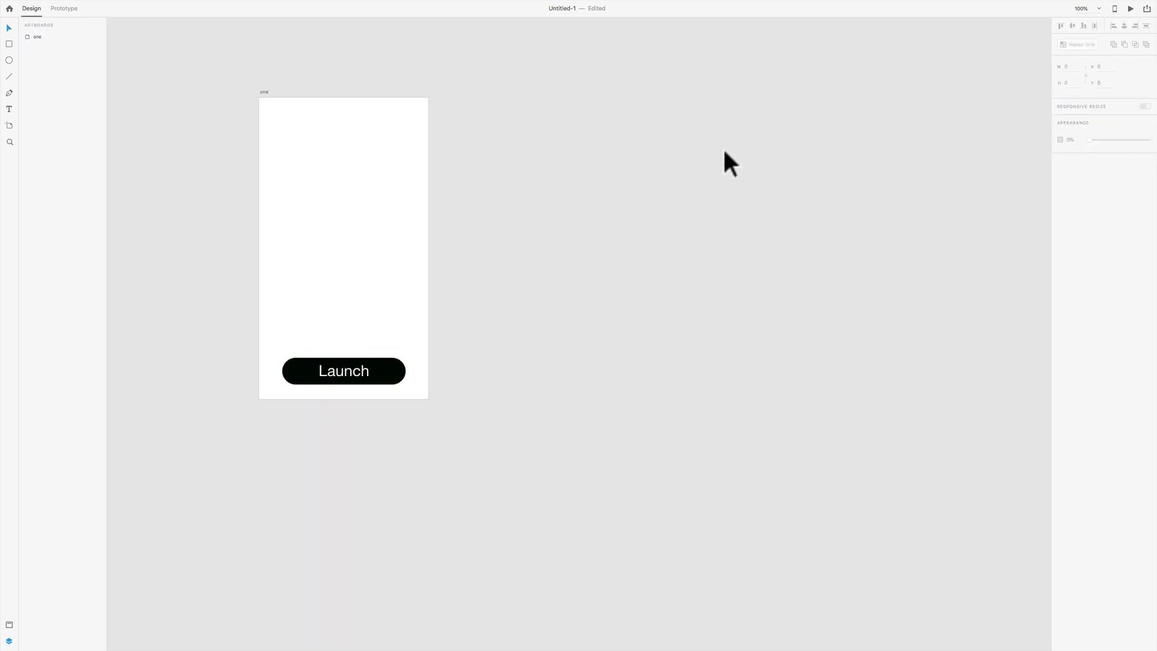
Step: Leave full screen and place the rocket PNG from the desktop on artboard one
mouse_move(57, 4)
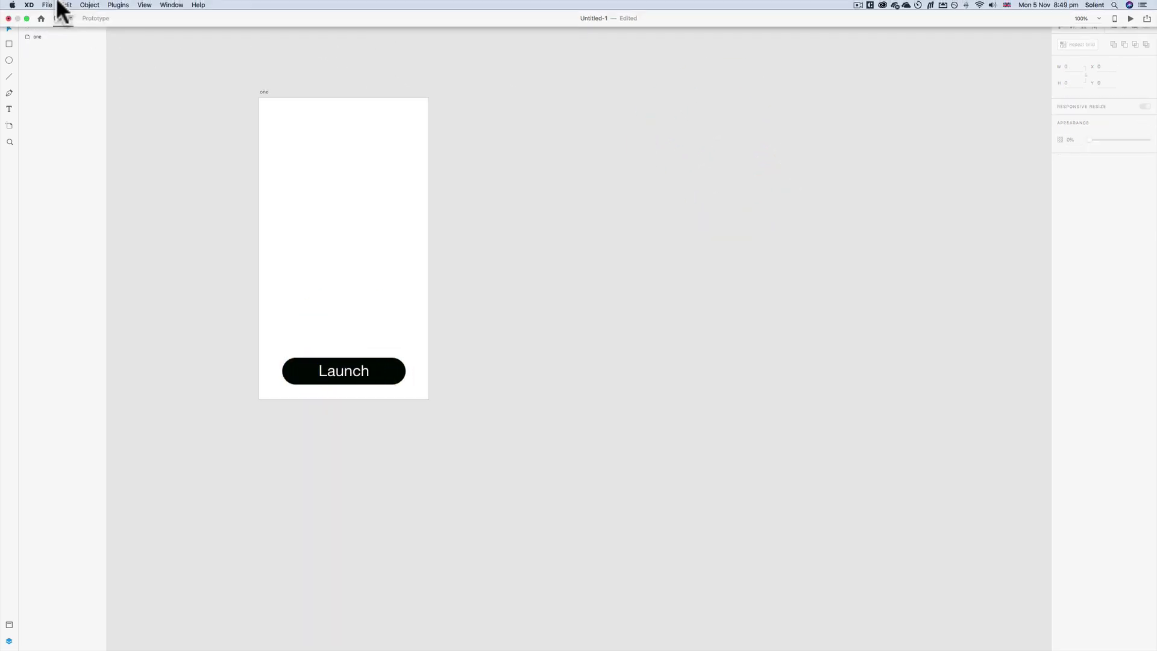
click(26, 18)
drag(1125, 281, 506, 281)
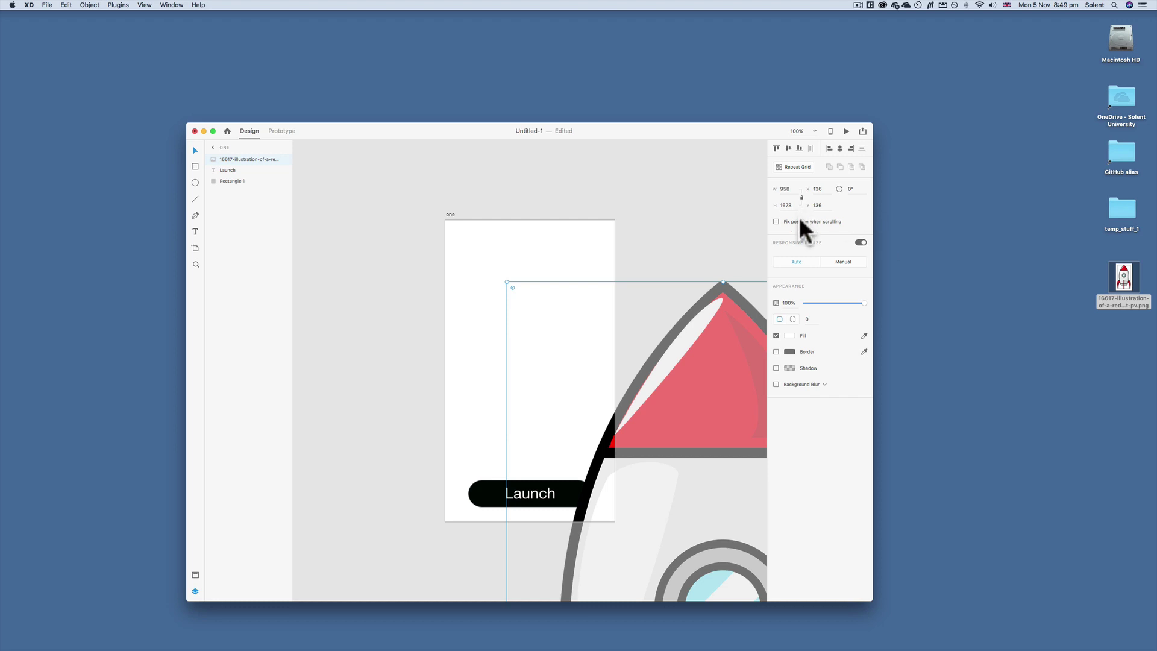
Step: Scale the rocket image proportionally to a width of 200 and centre it above the Launch button at X 88, Y 189
click(785, 189)
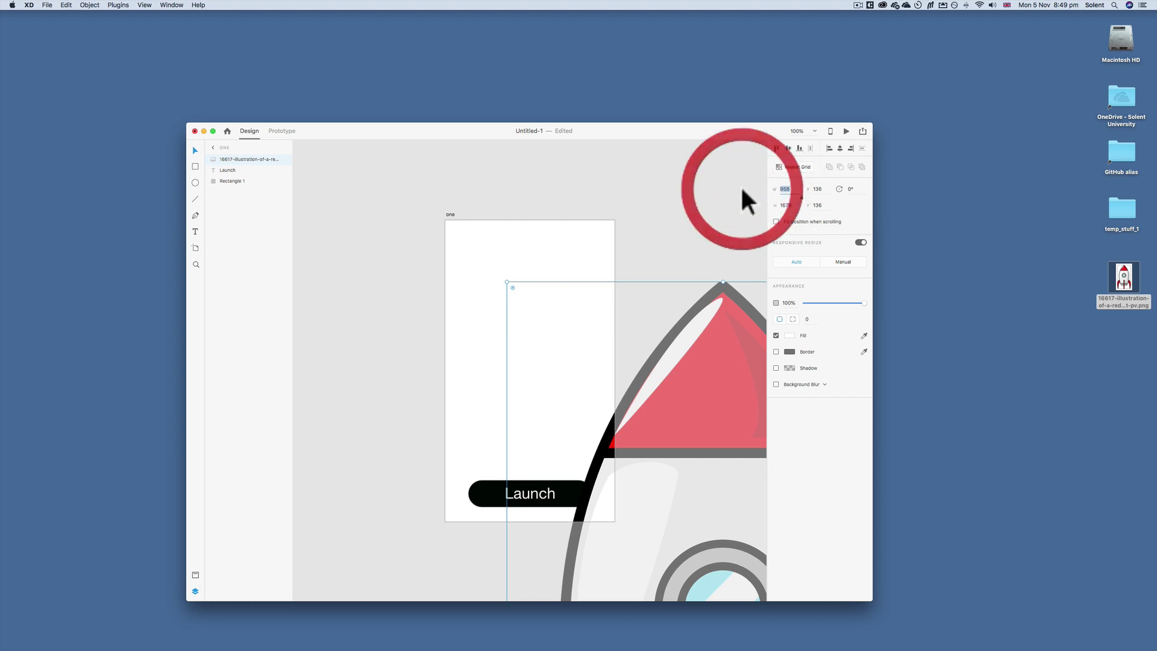
text(200)
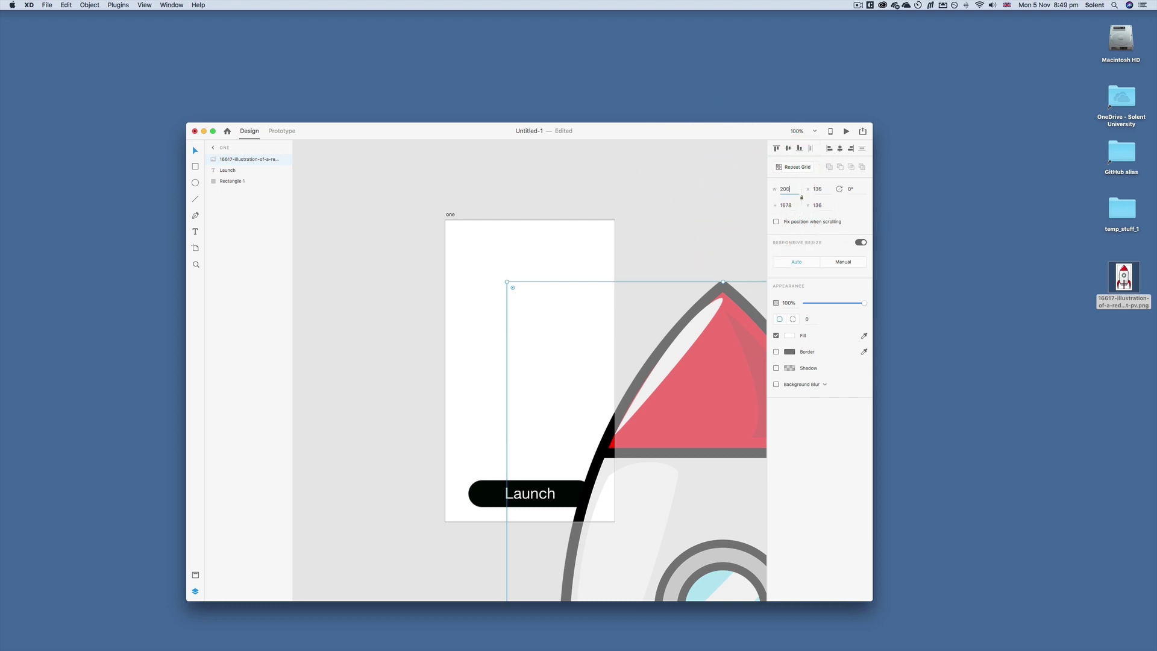
key(Return)
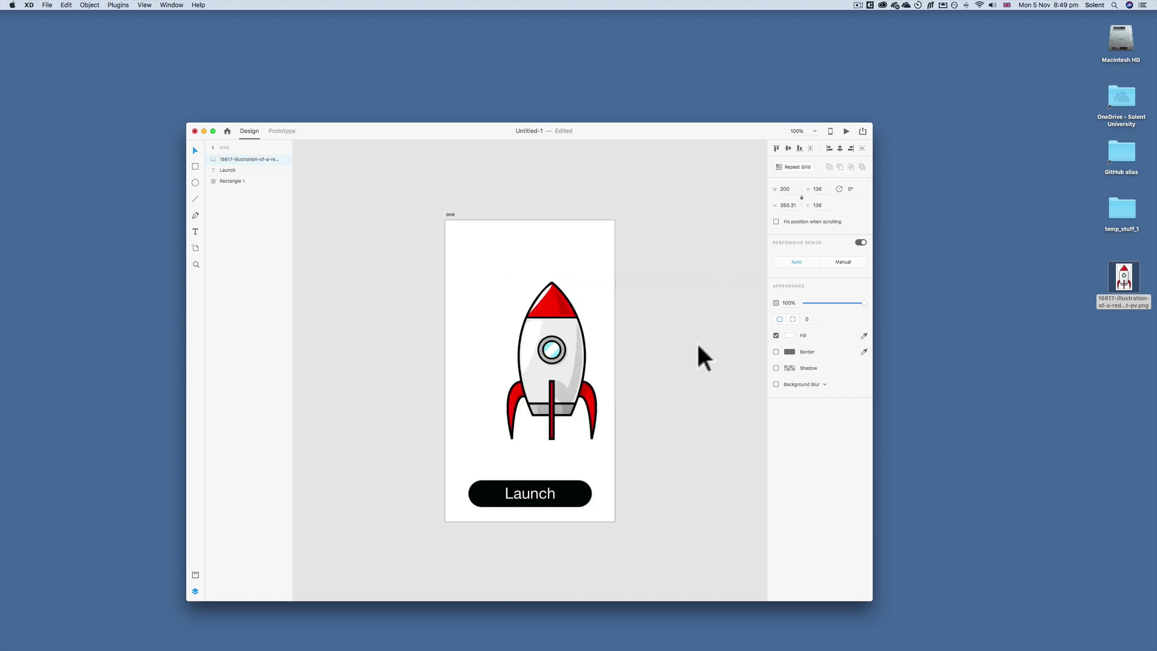
drag(552, 383, 532, 396)
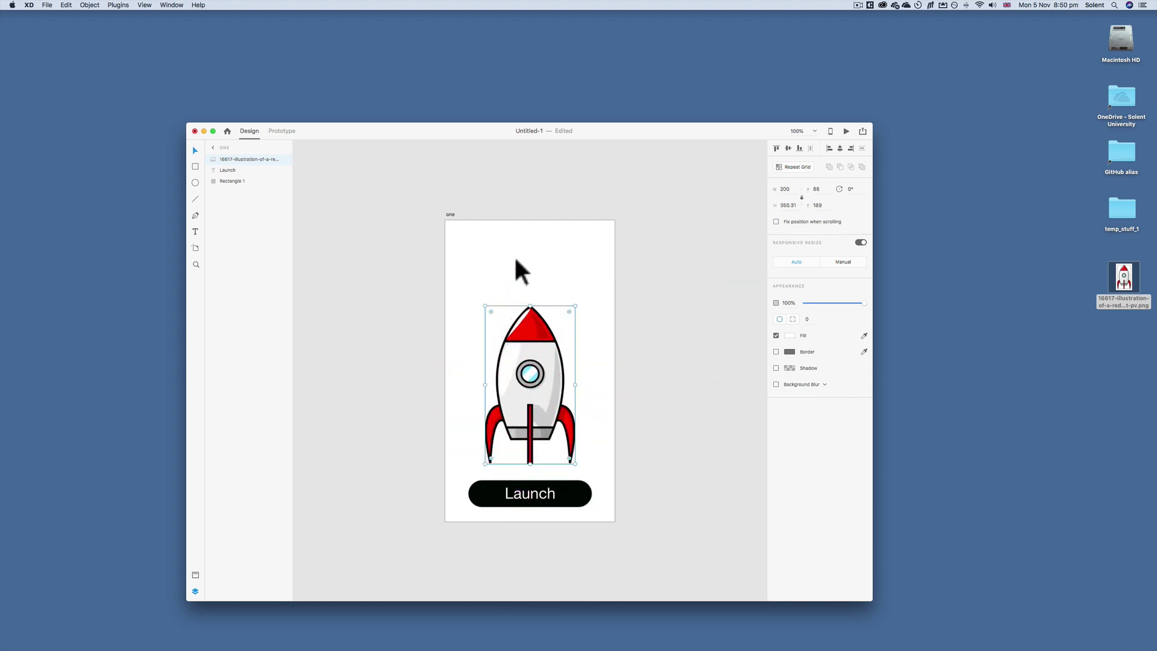
Step: Duplicate artboard one beside the original in full screen, and move the copy's rocket just above its artboard's upper edge
click(213, 131)
click(213, 131)
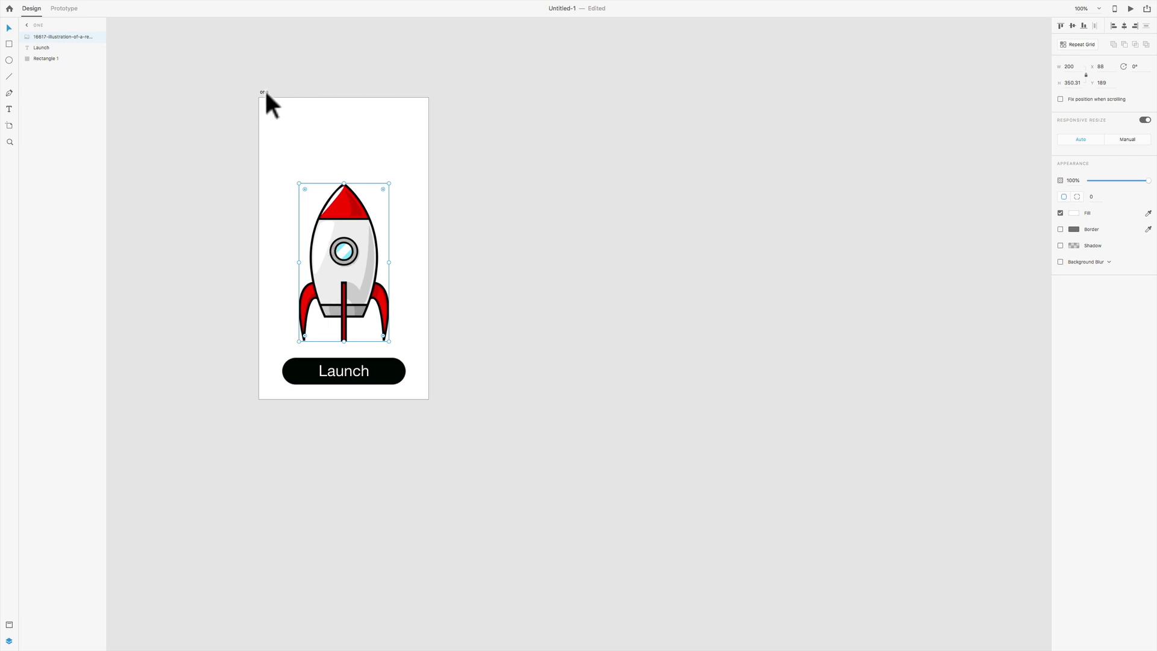
key(alt)
drag(266, 91, 475, 89)
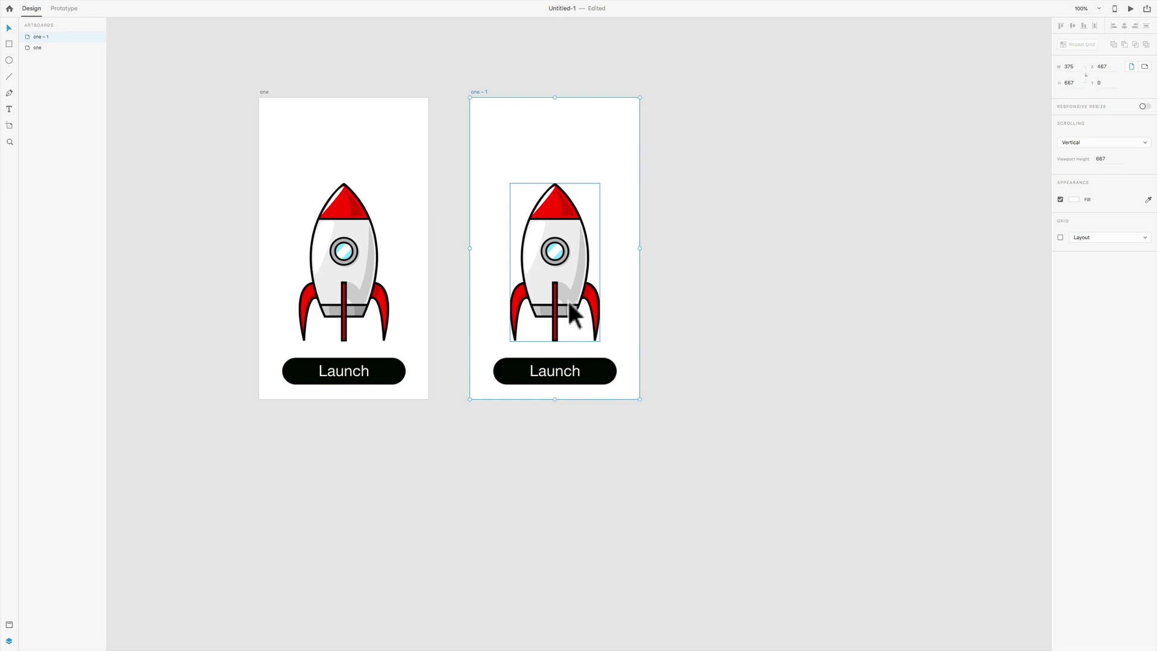
drag(555, 333, 571, 90)
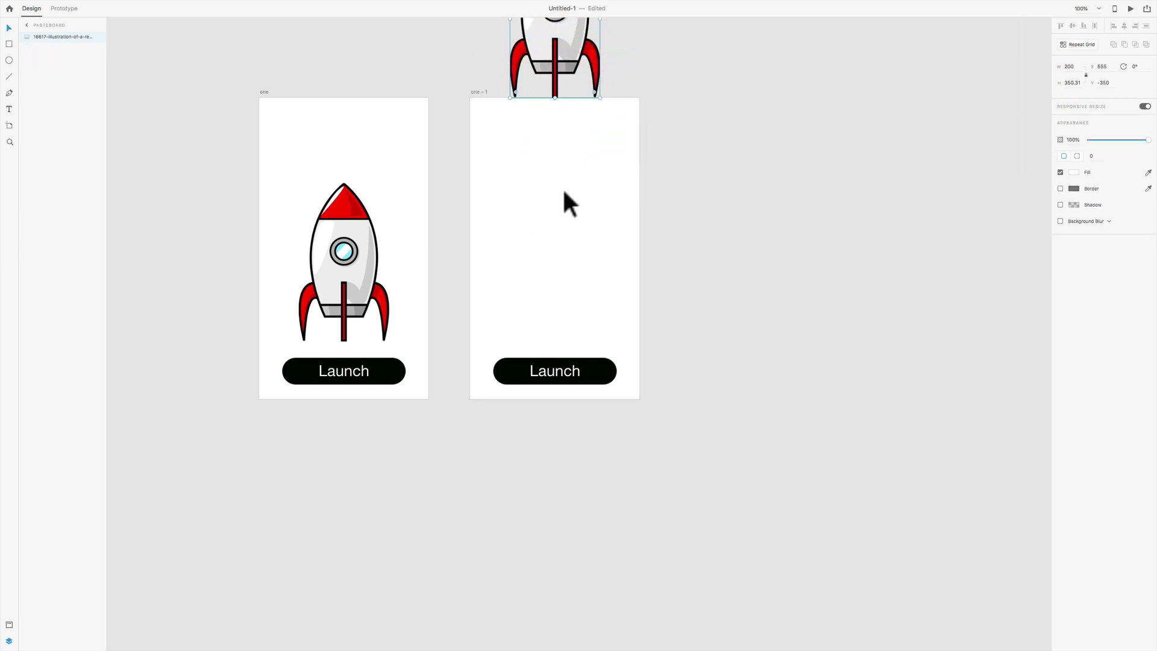
Step: In Prototype mode, connect the Launch button's rectangle on artboard one to the duplicate artboard
click(353, 247)
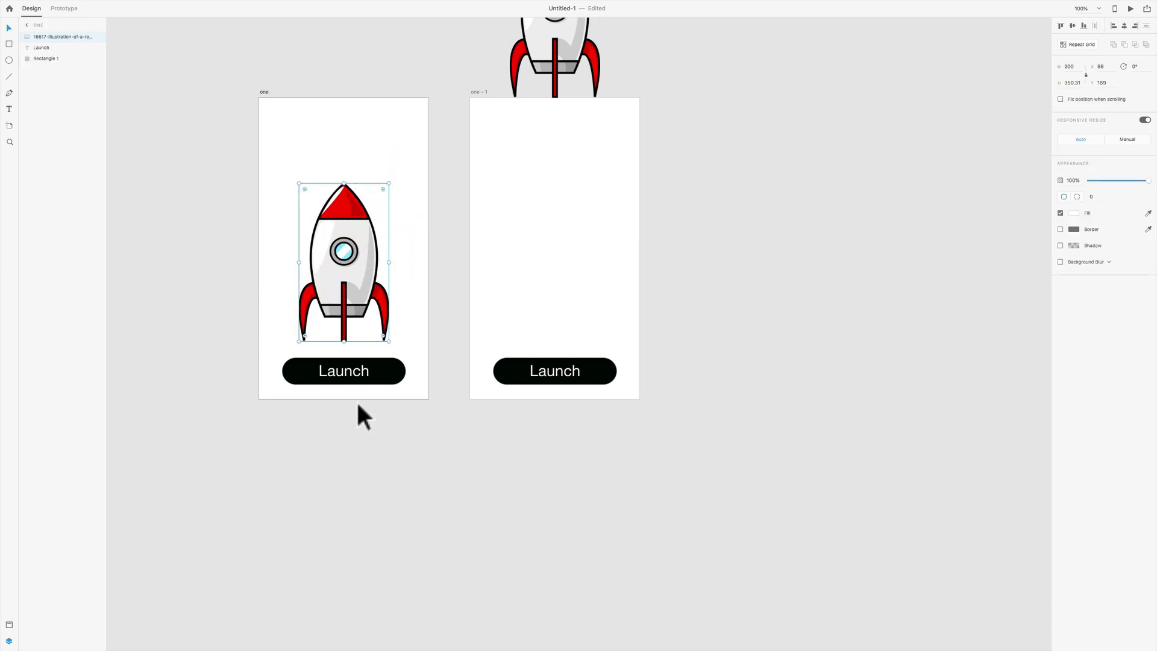
click(350, 375)
click(389, 371)
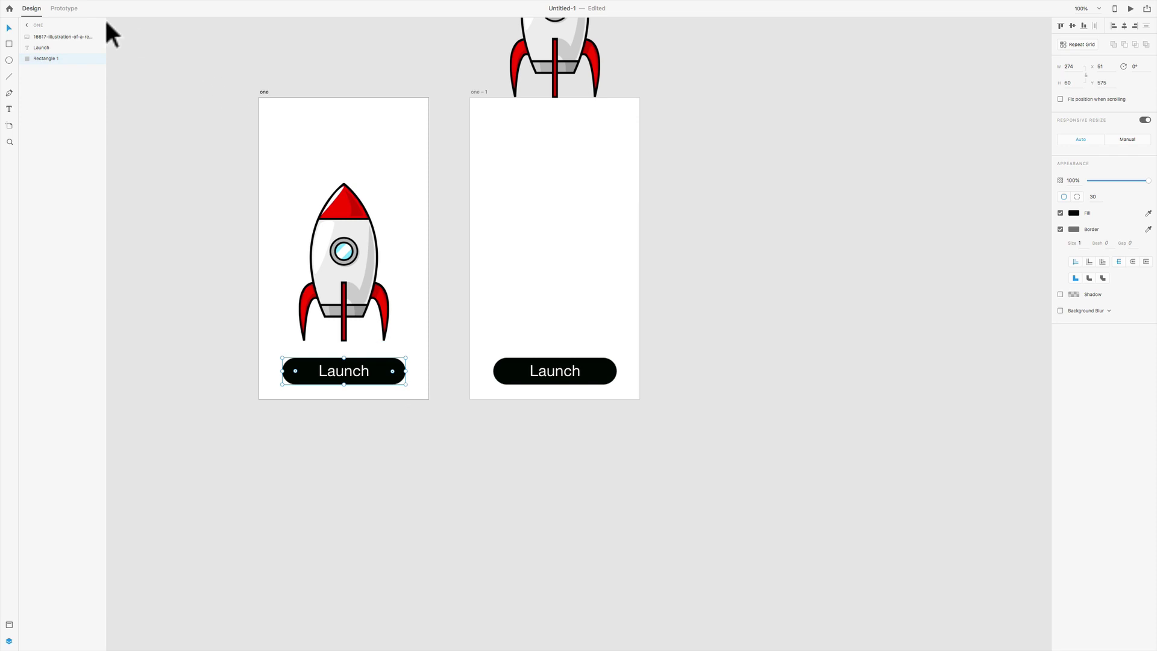
click(64, 8)
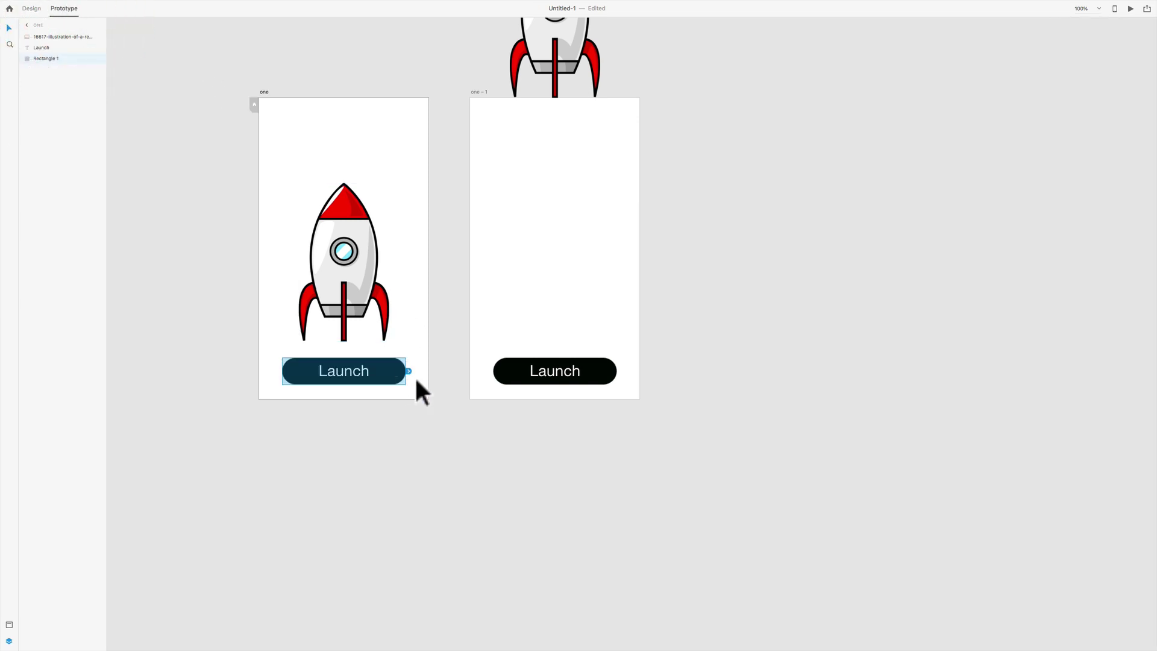
drag(408, 371, 616, 203)
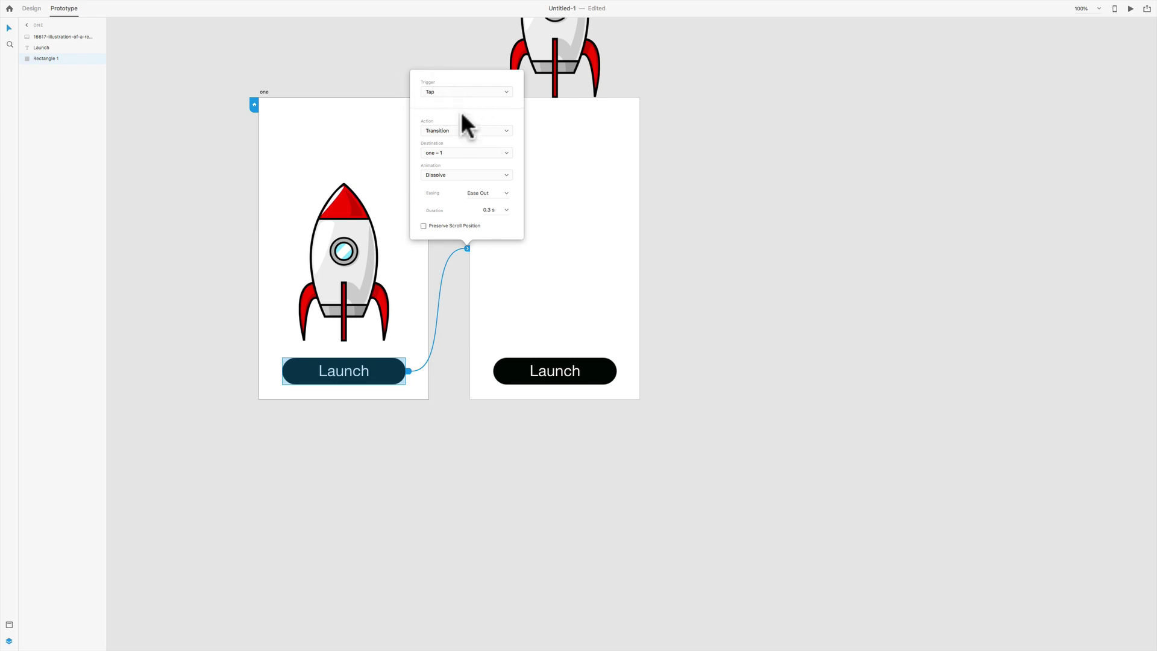
Step: Change the Launch button connection's action from a transition to Auto-Animate, keeping the duplicate artboard as the destination
click(475, 135)
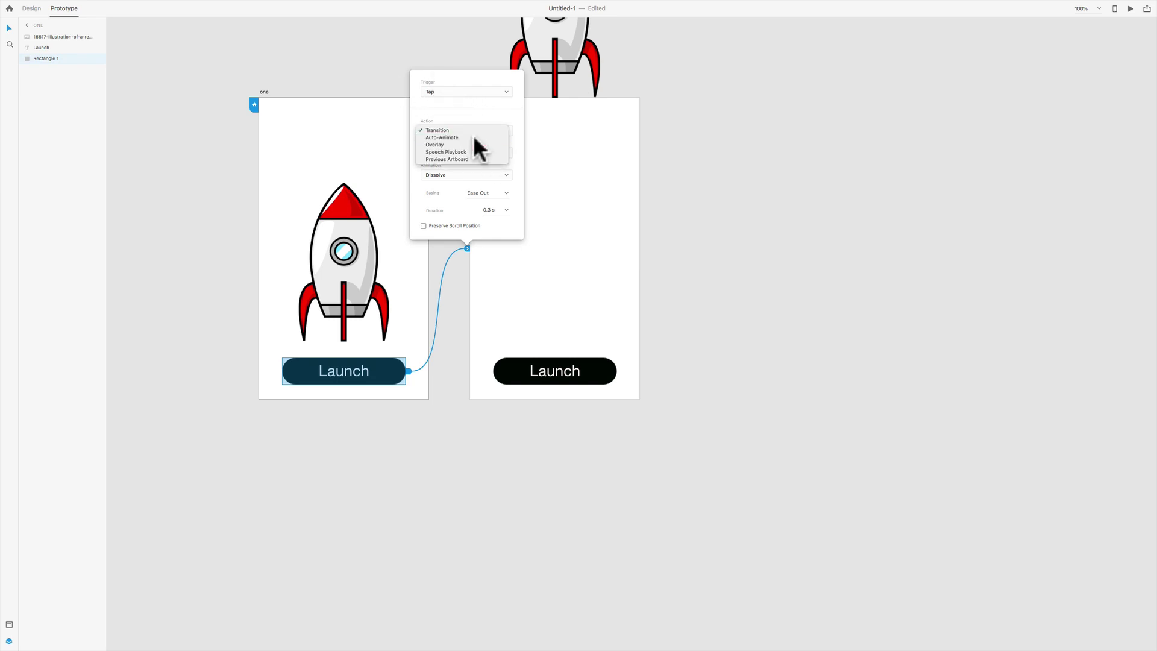
click(473, 135)
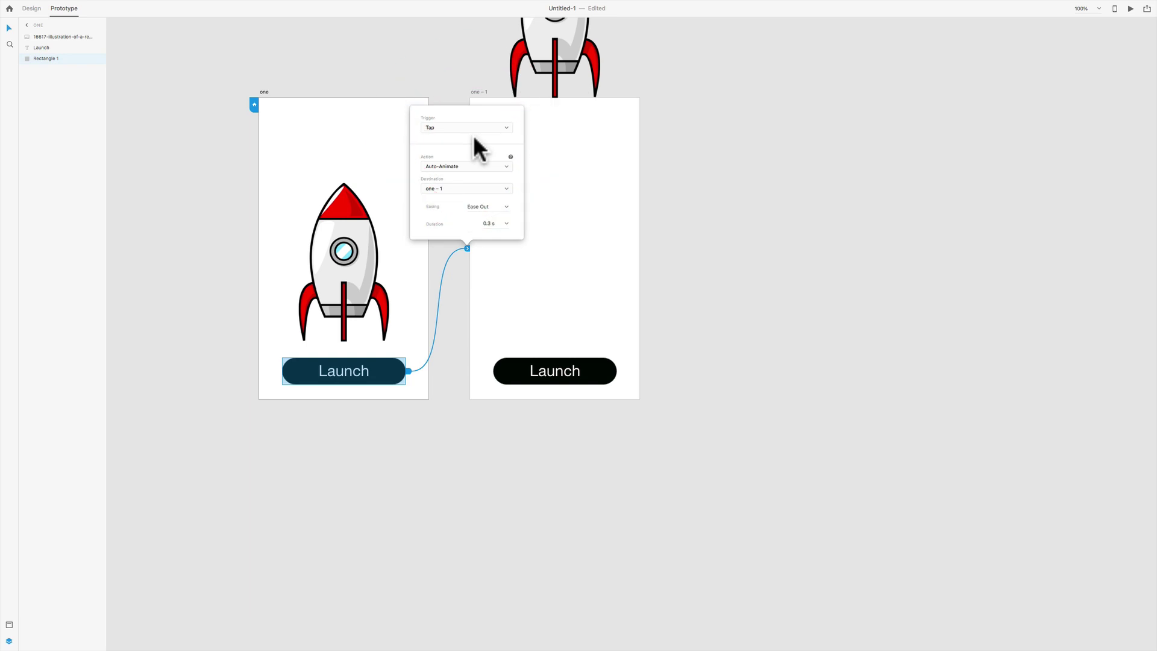
click(577, 211)
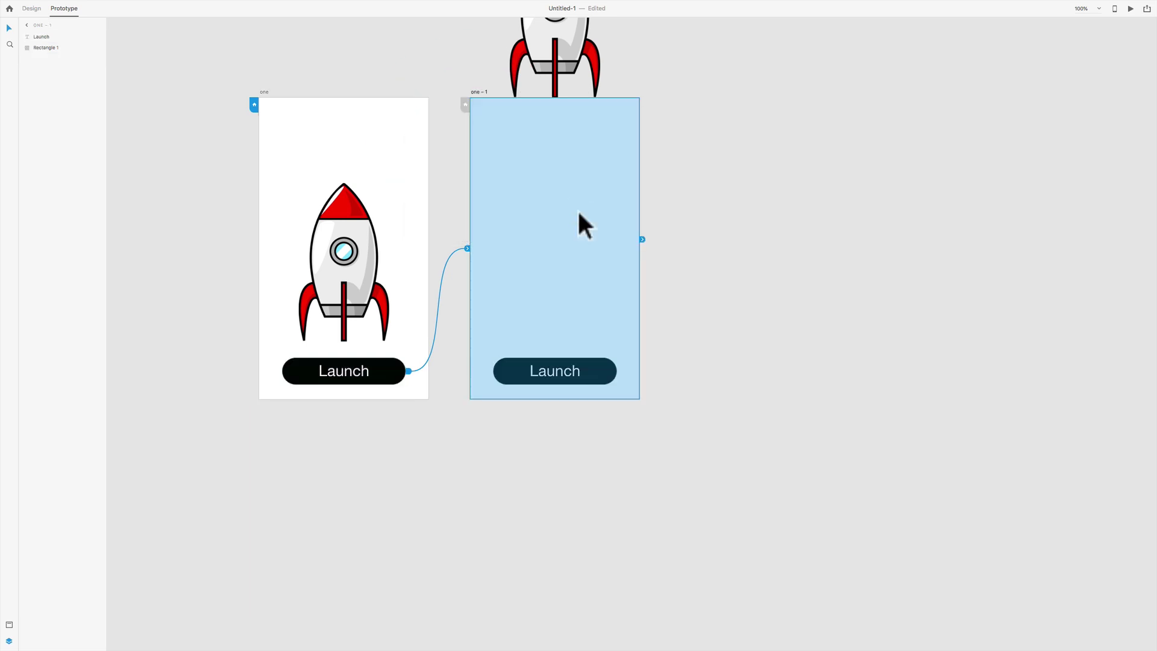
Step: Replace the button text on the duplicate artboard with "Come Back" and centre the text on its button
click(602, 373)
double_click(566, 370)
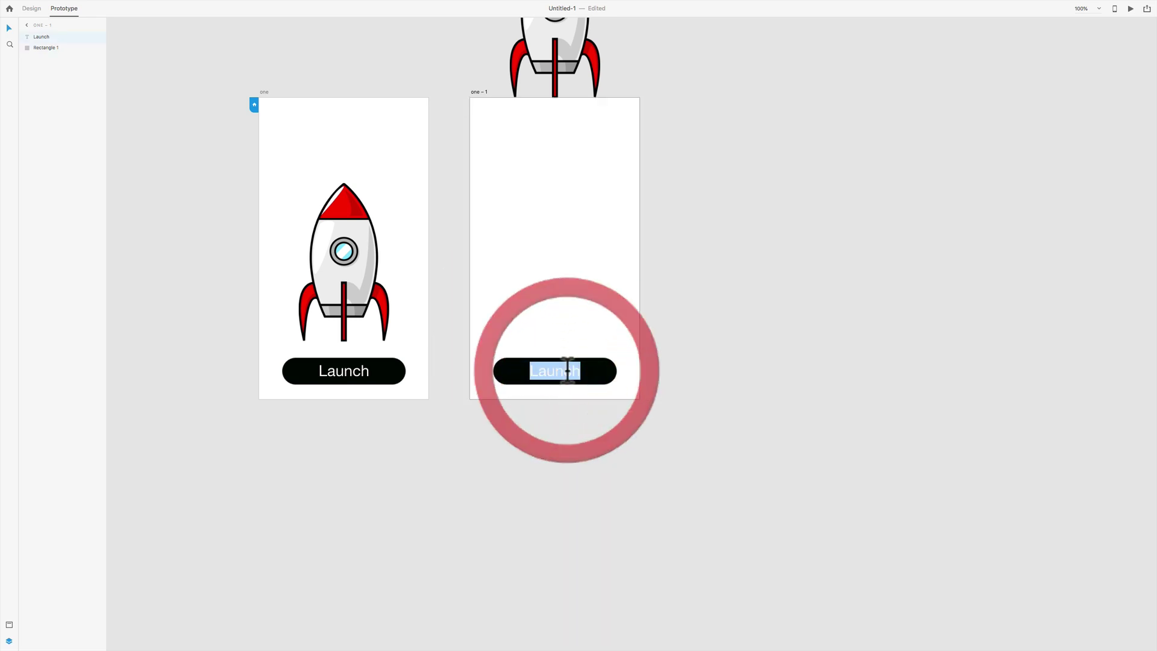
text(C)
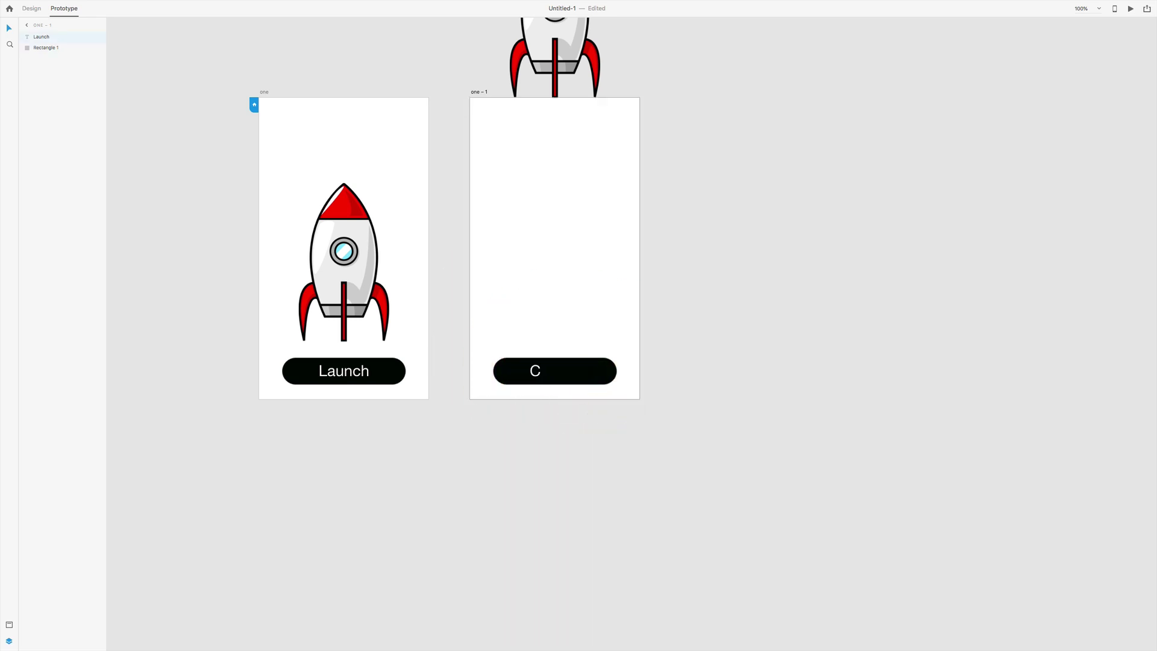
text(ome)
text(Back)
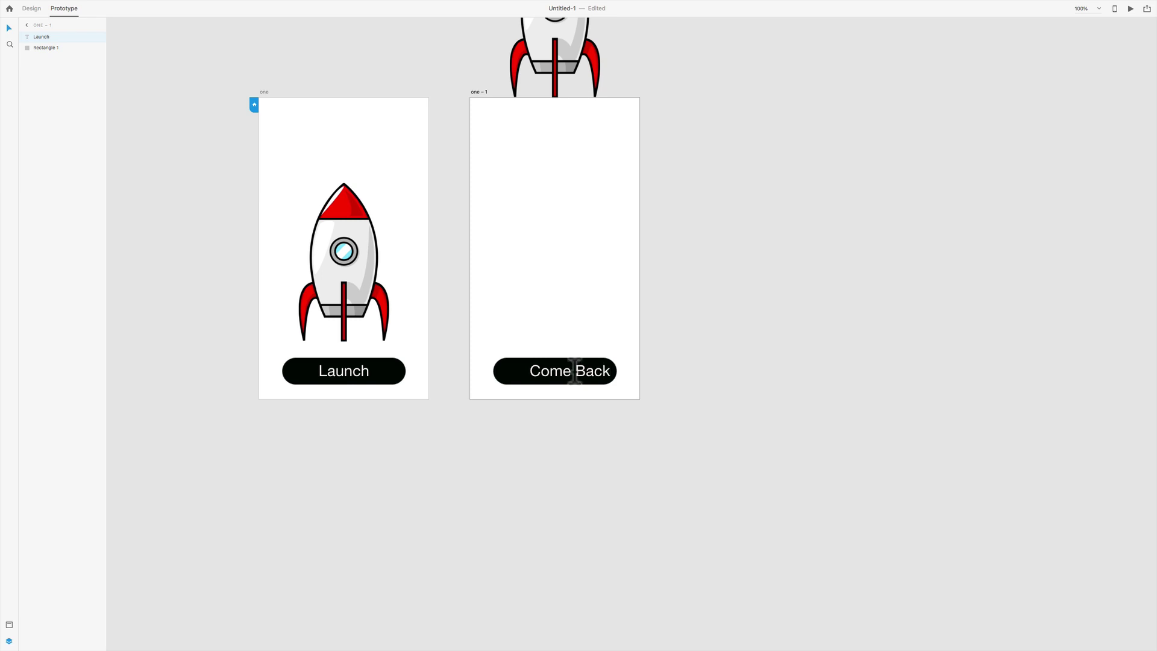
click(755, 321)
drag(575, 368, 560, 368)
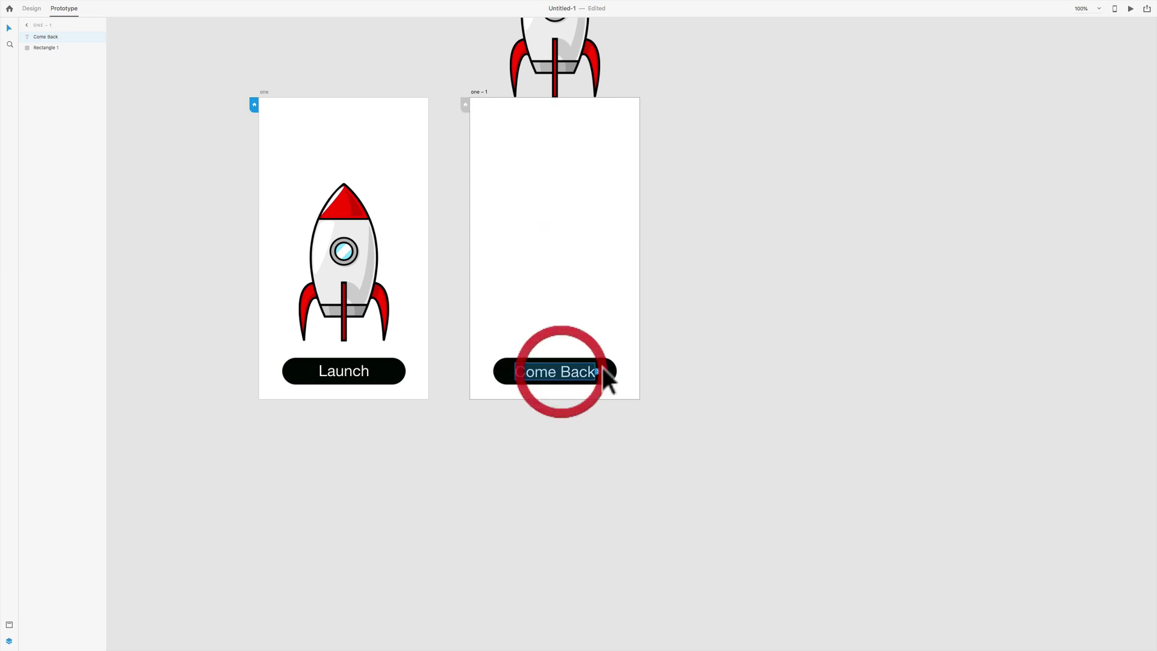
click(721, 367)
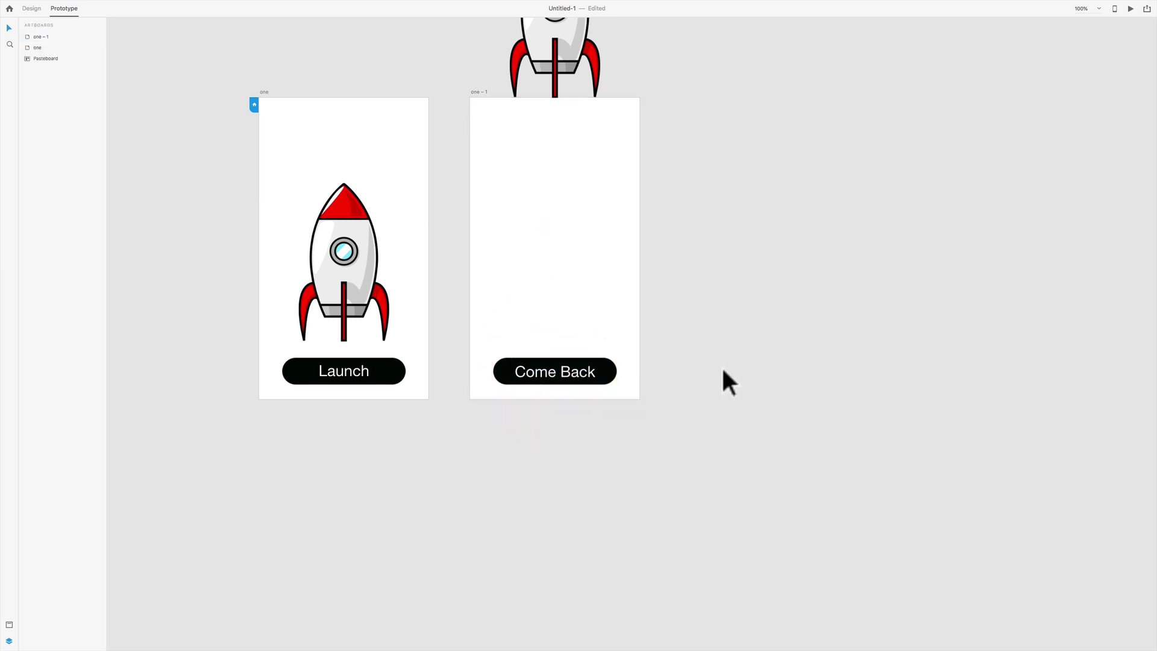
Step: Connect the Come Back button's rectangle to artboard one with a Tap trigger and the Auto-Animate action
click(253, 106)
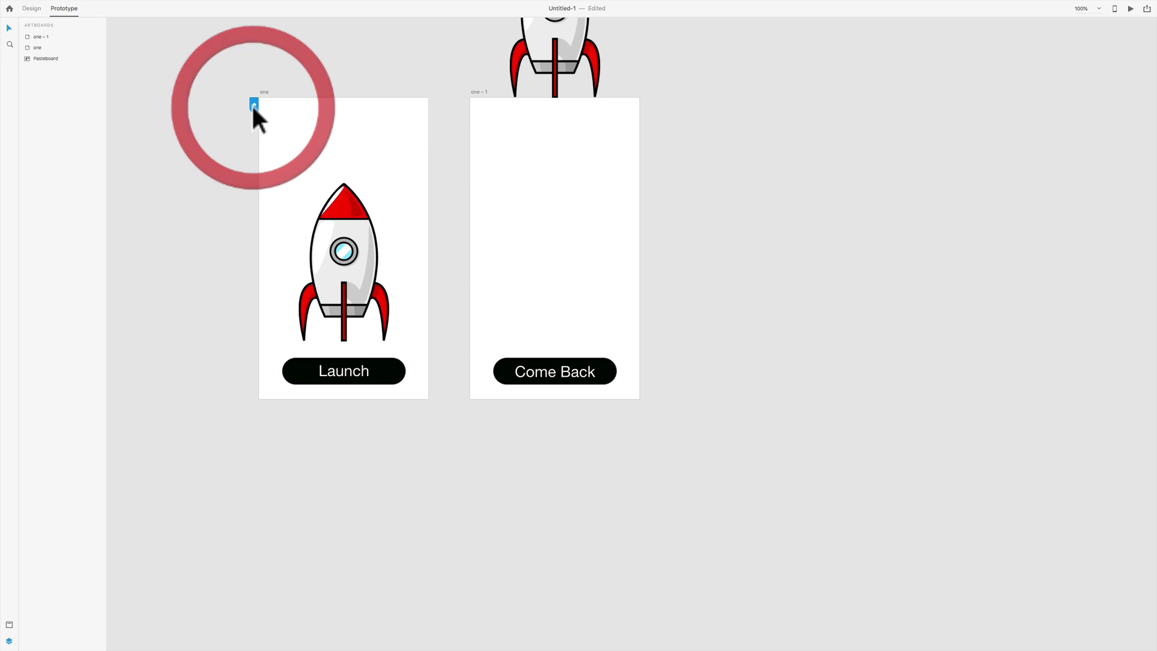
click(603, 363)
drag(617, 370, 400, 280)
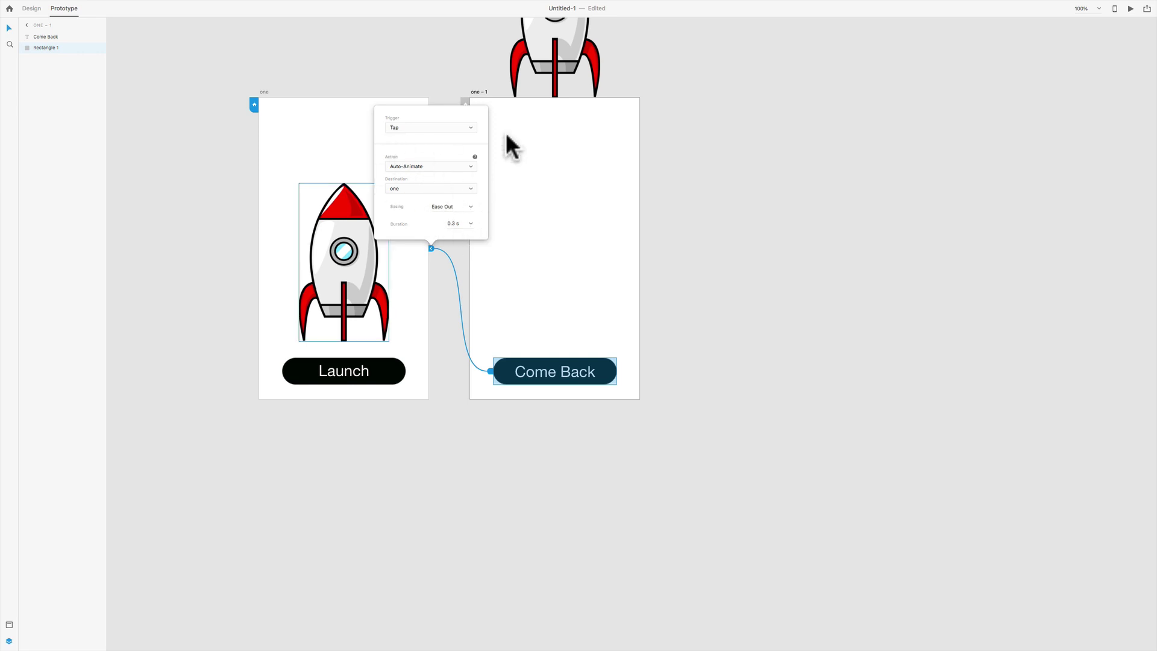
click(773, 179)
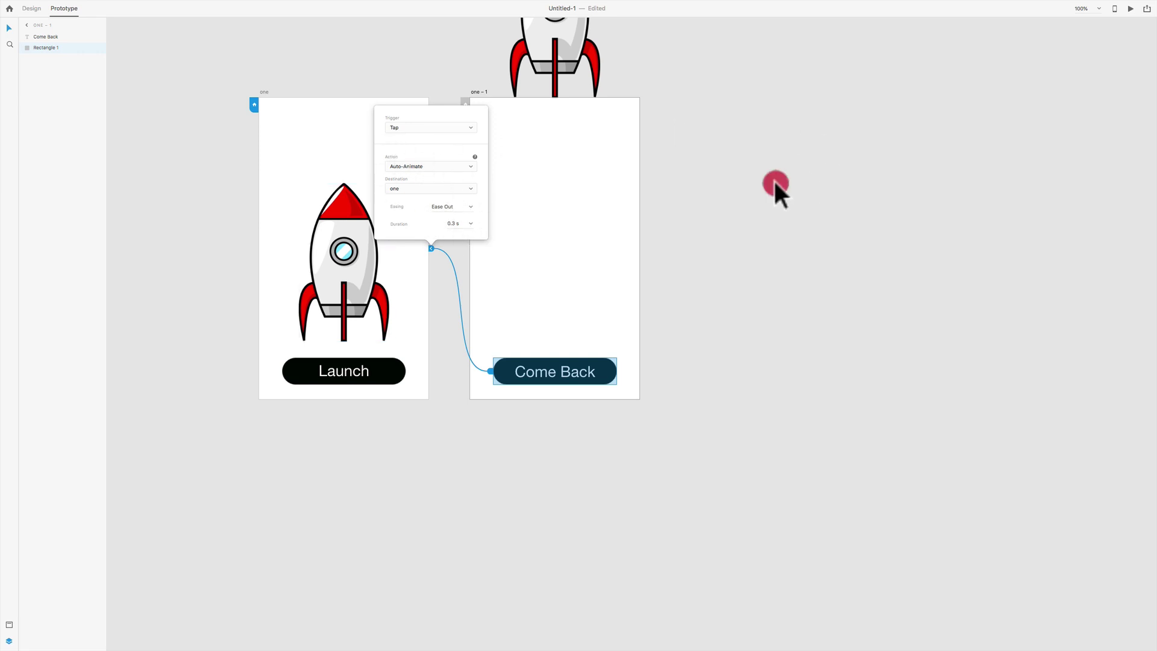
Step: Preview the prototype from artboard one, test the Launch button, and return to the document with the preview closed
click(254, 106)
click(264, 92)
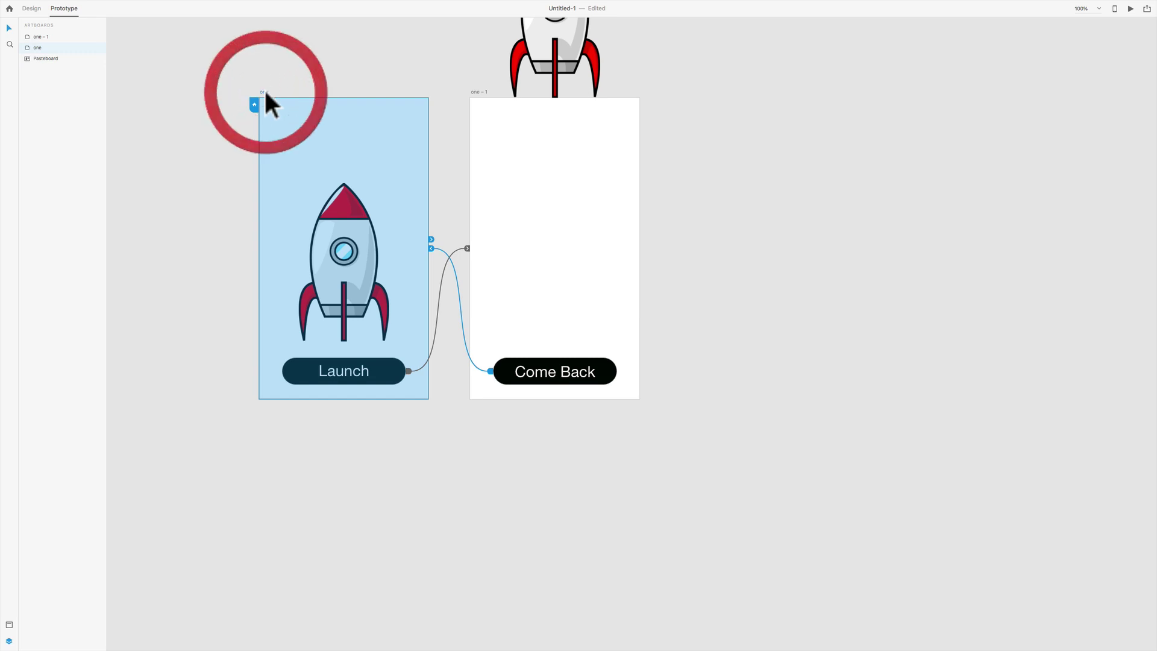
click(1129, 8)
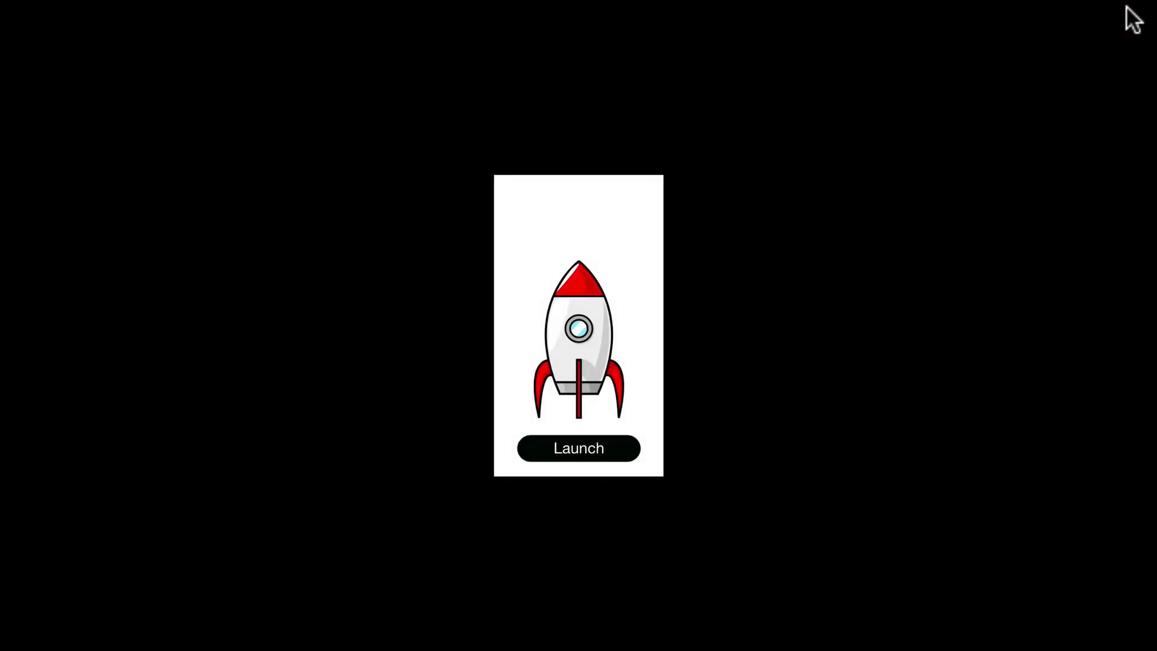
click(590, 450)
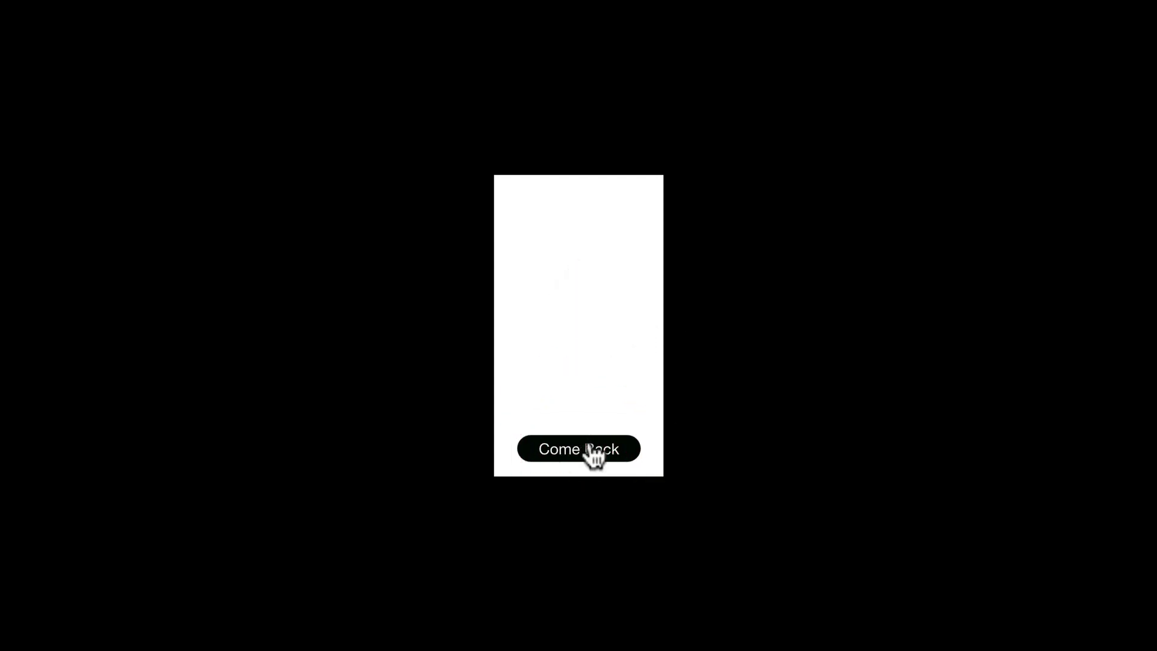
key(Escape)
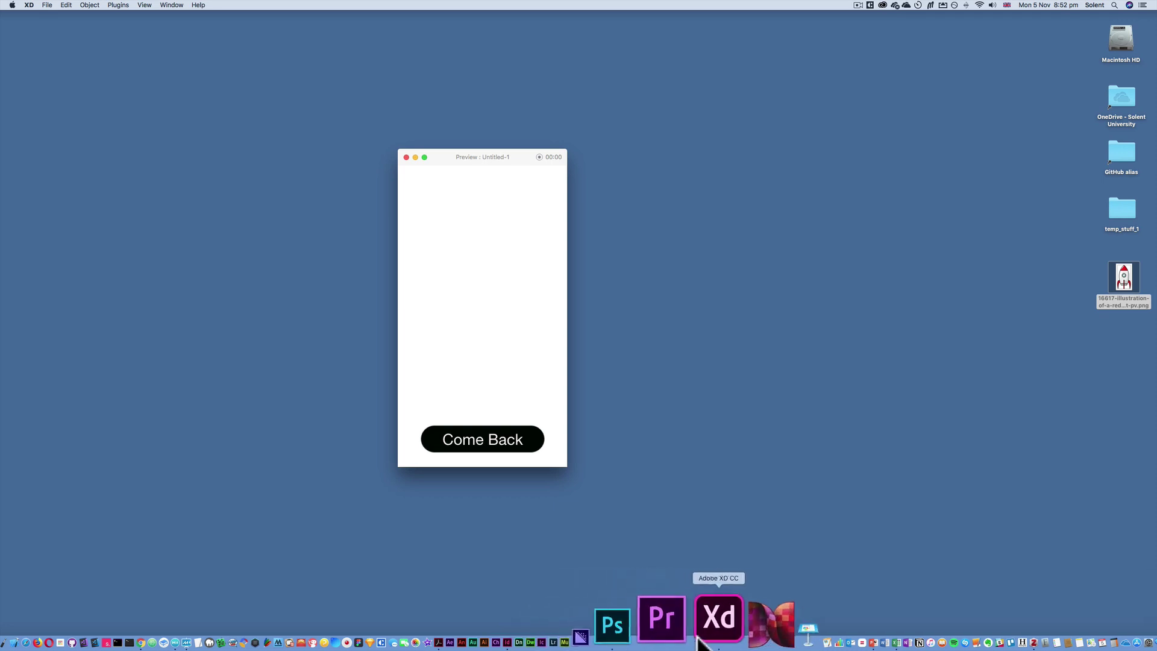
click(701, 624)
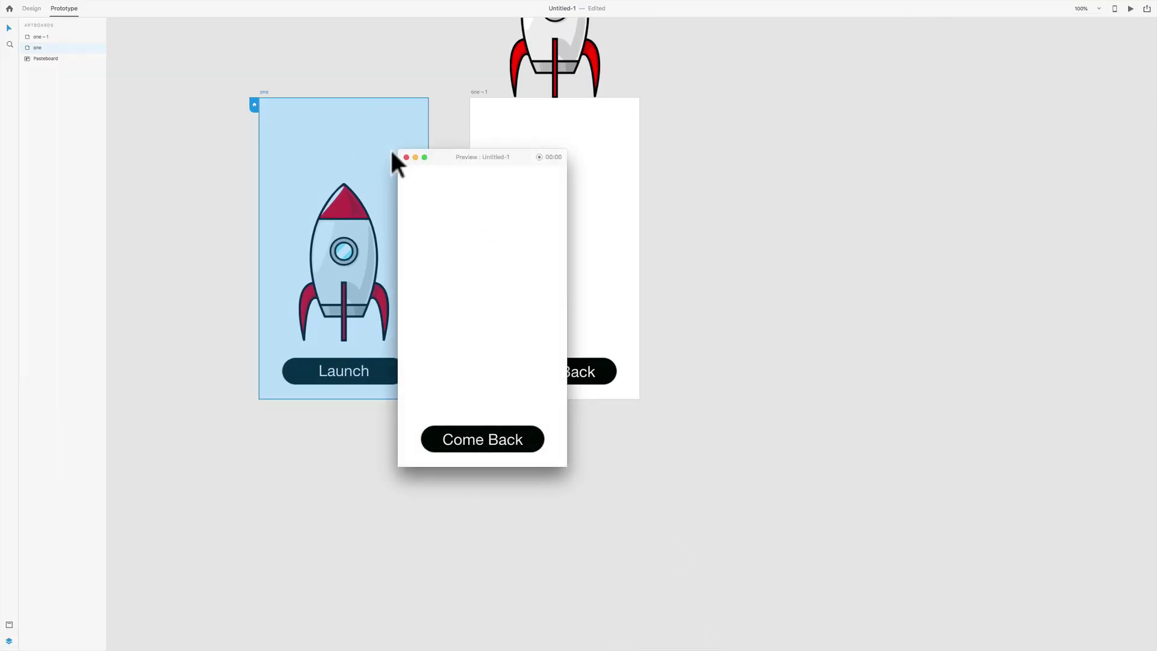
click(406, 156)
Step: Nudge the pasteboard rocket so it slightly overlaps the duplicate artboard's upper edge and belongs to that artboard
click(559, 45)
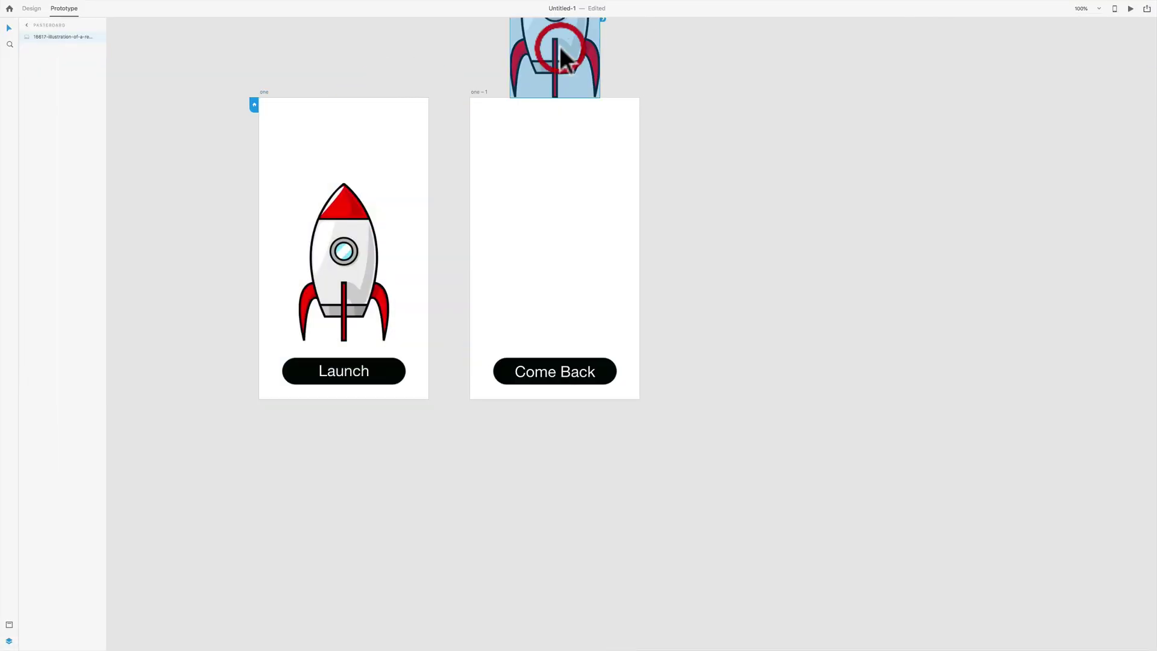
drag(559, 46, 559, 44)
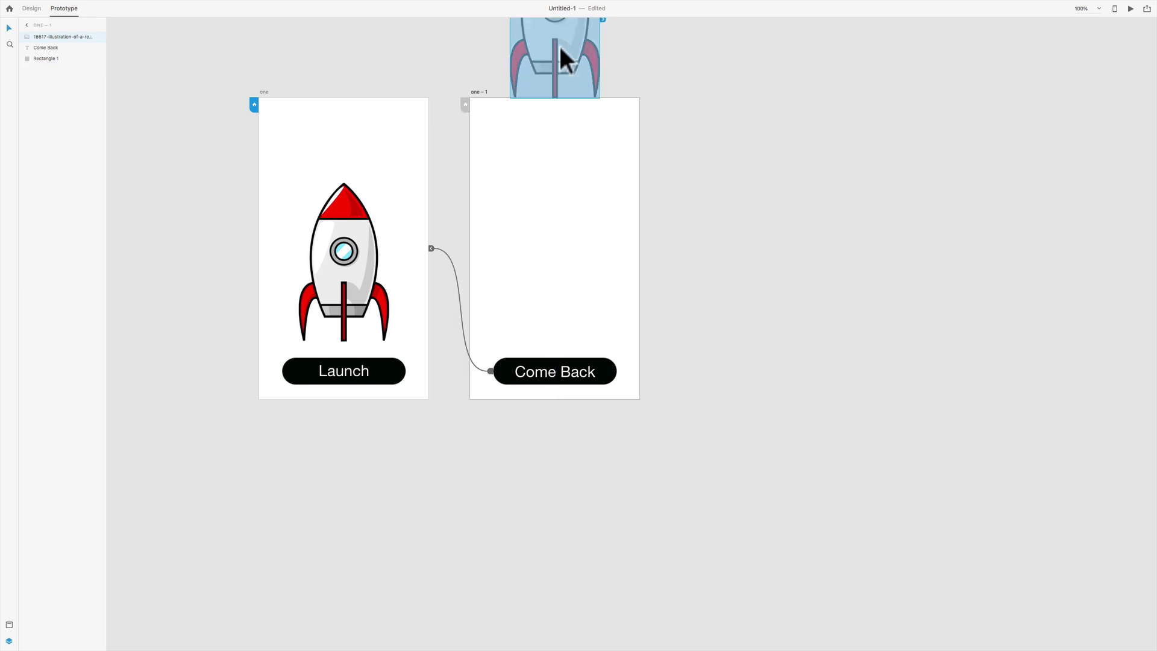
click(675, 236)
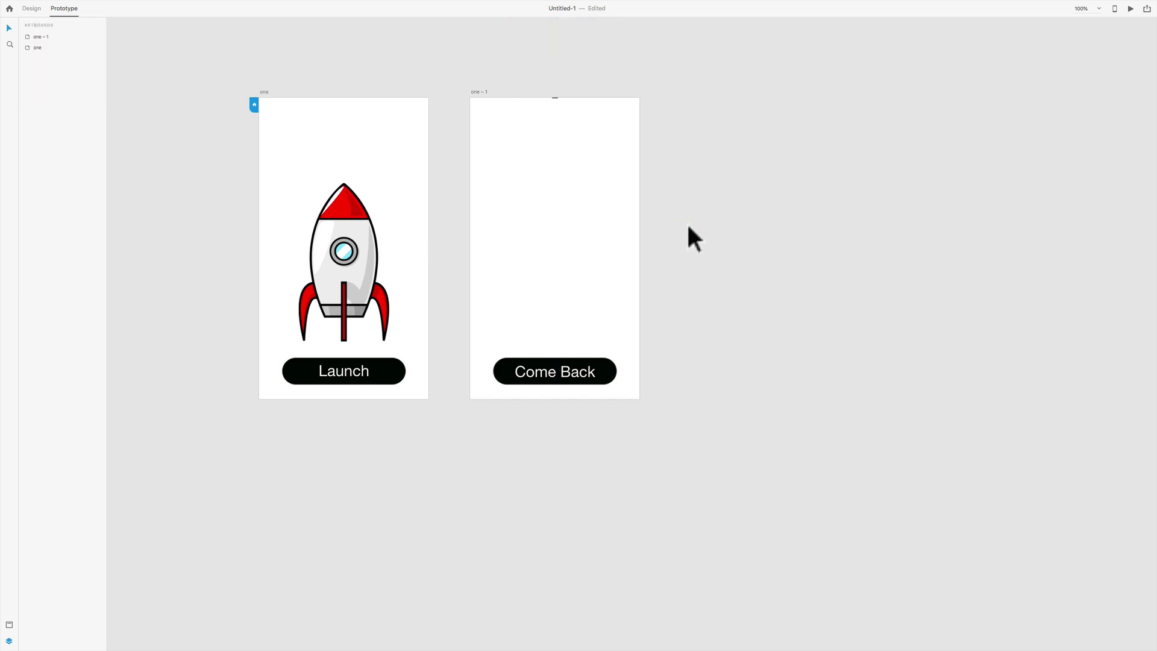
Step: Preview the prototype from artboard one and alternate repeatedly between Launch and Come Back to test the rocket animation
click(255, 106)
click(256, 104)
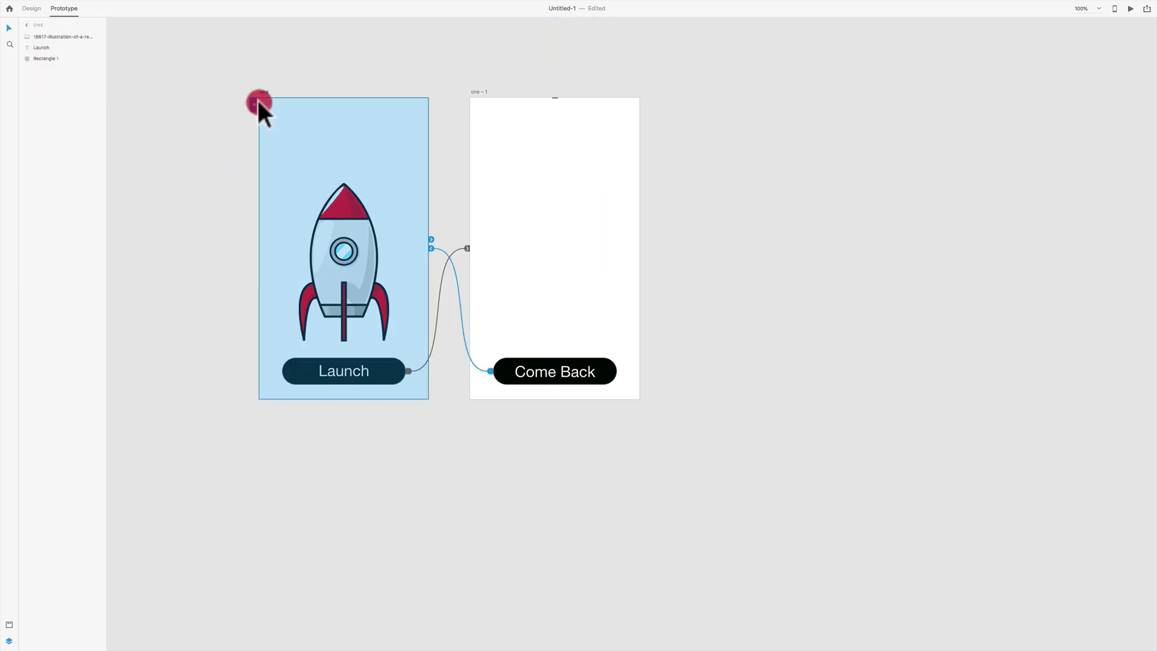
click(1131, 19)
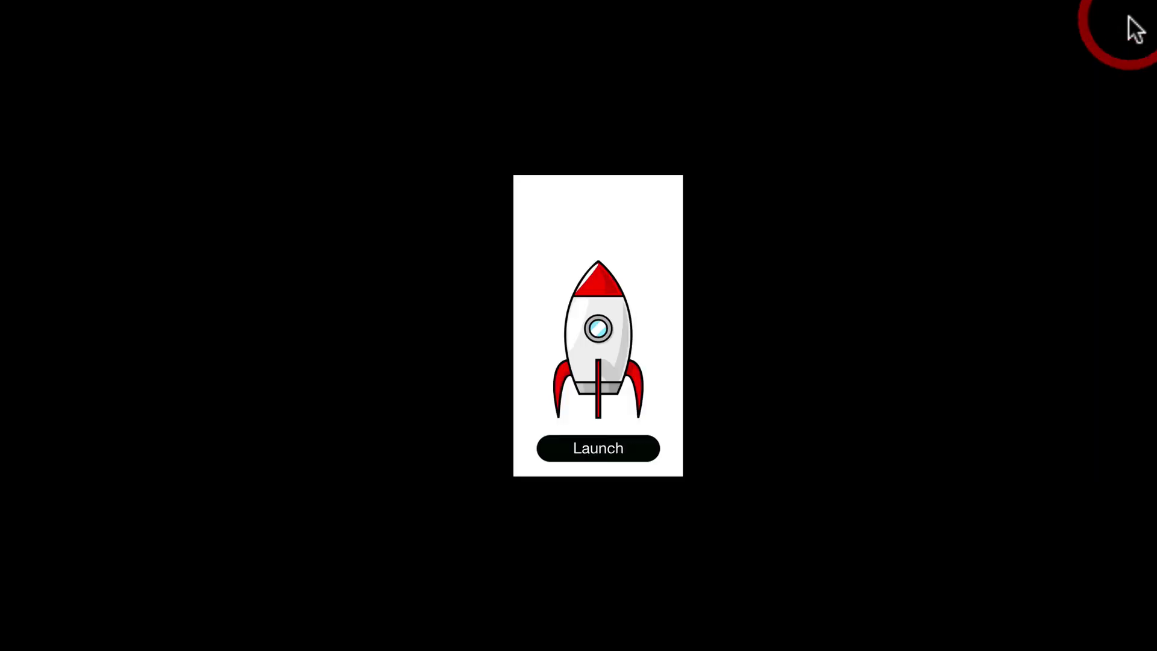
click(577, 447)
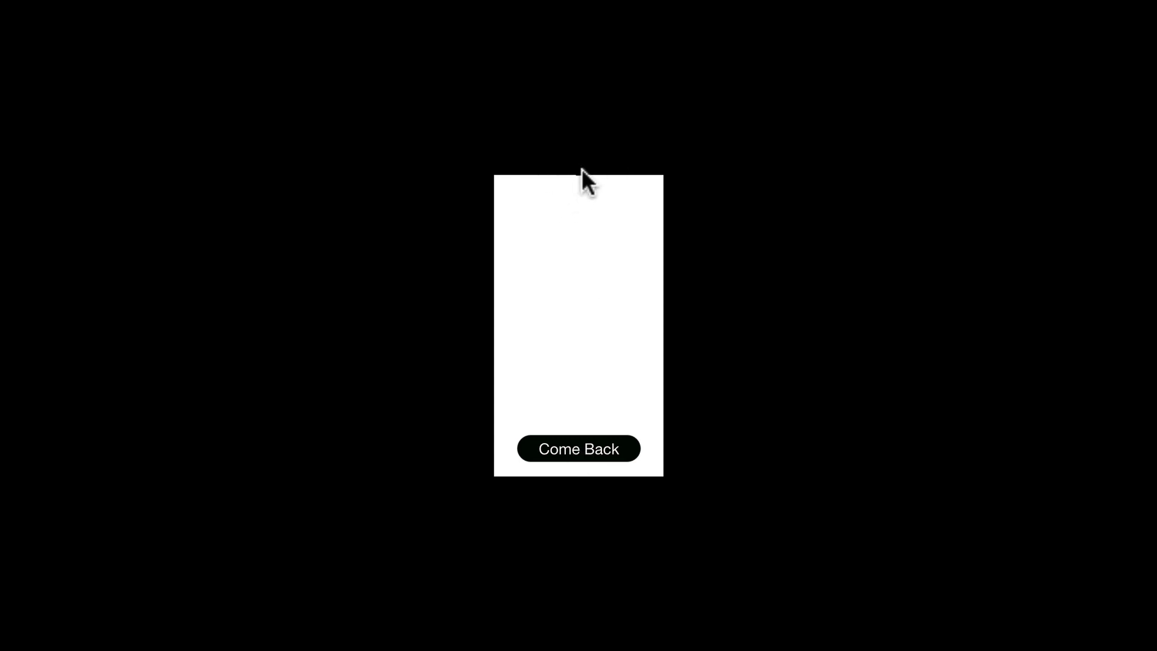
click(581, 460)
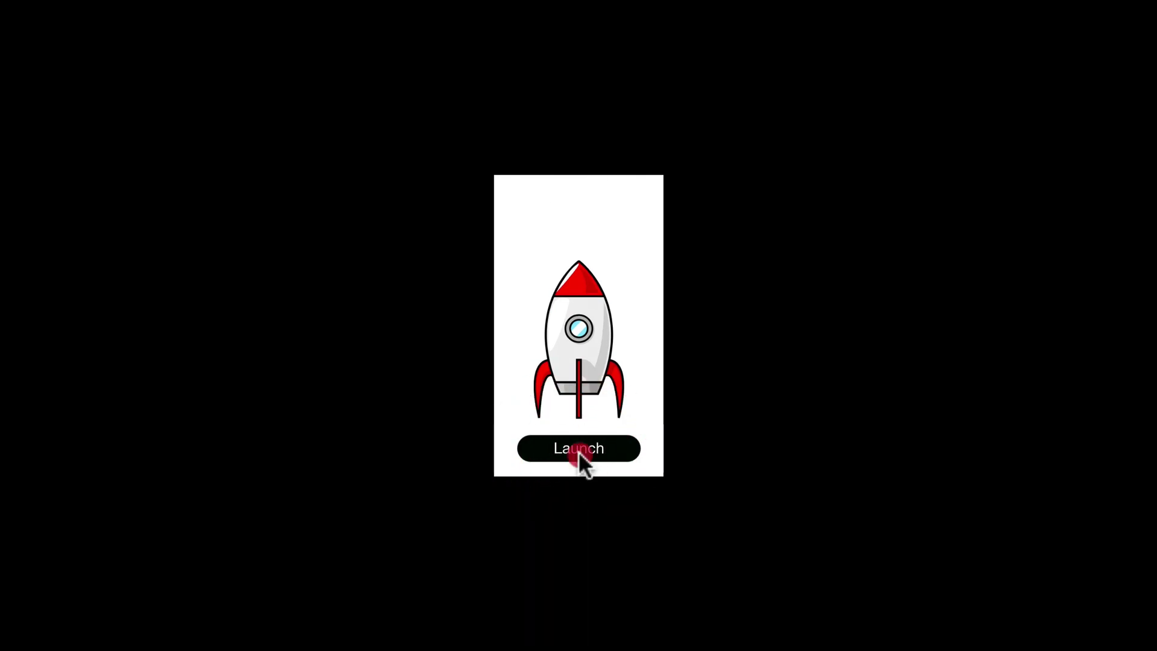
click(578, 451)
click(578, 451)
click(578, 451)
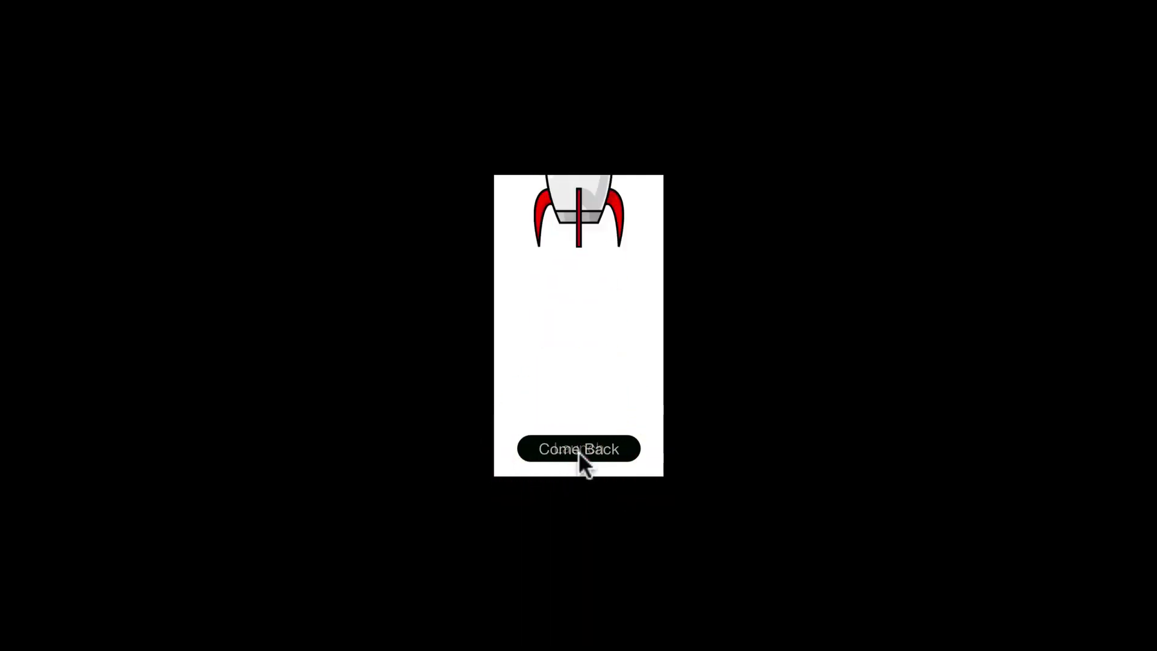
click(578, 452)
click(578, 452)
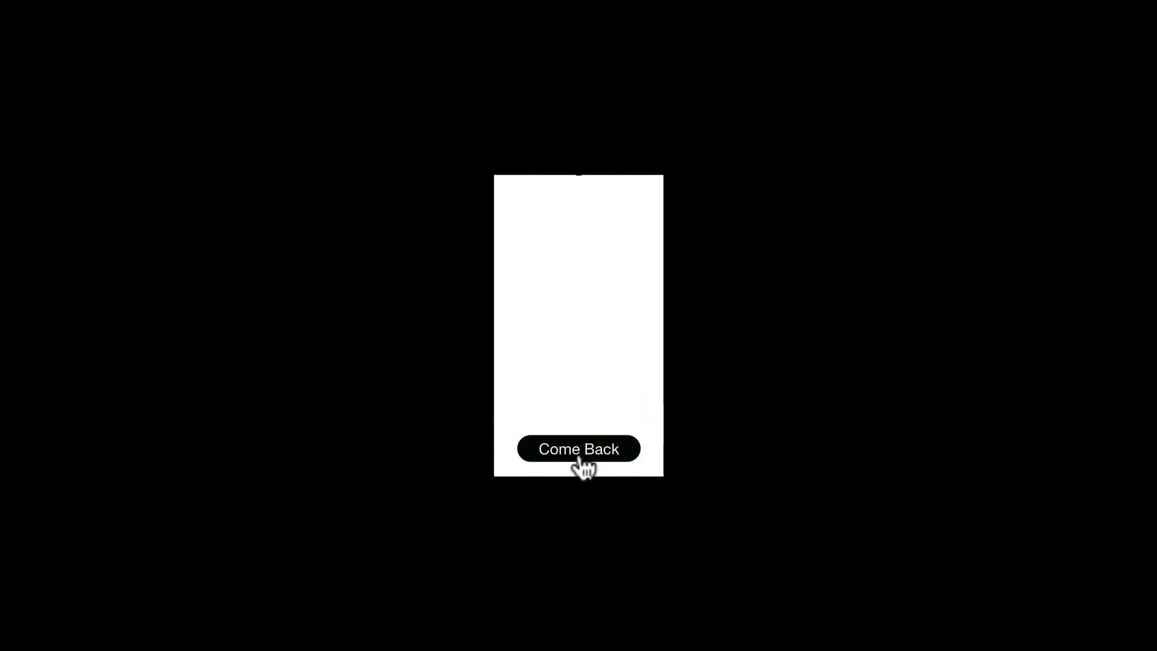
click(579, 452)
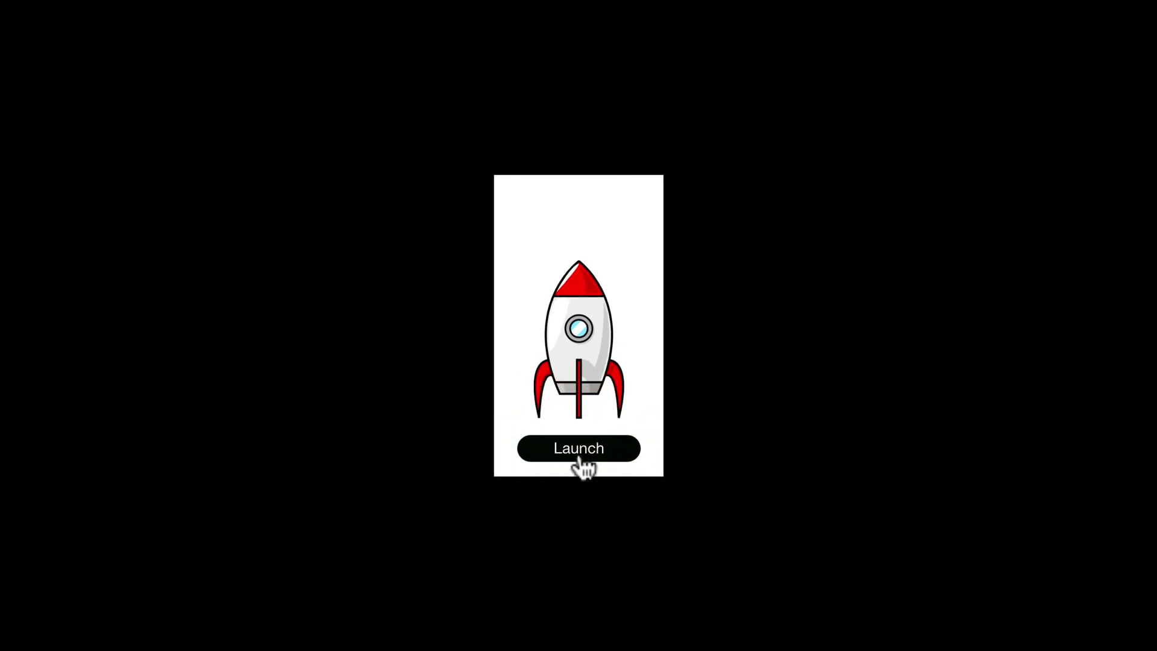